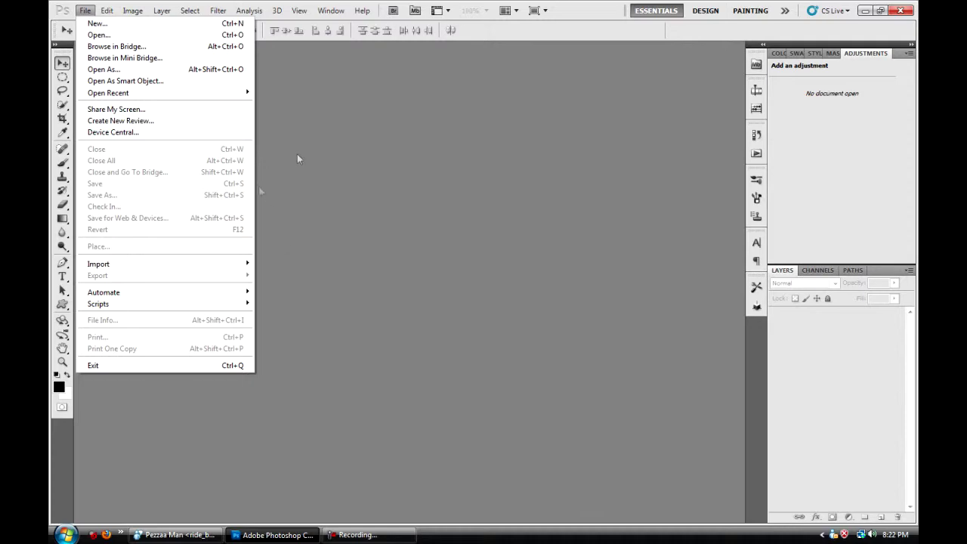
Step: Minimise the image editor and launch Cinema 4D from the Game Box on the desktop
left_click(866, 10)
left_click_drag(908, 56, 909, 102)
double_click(839, 96)
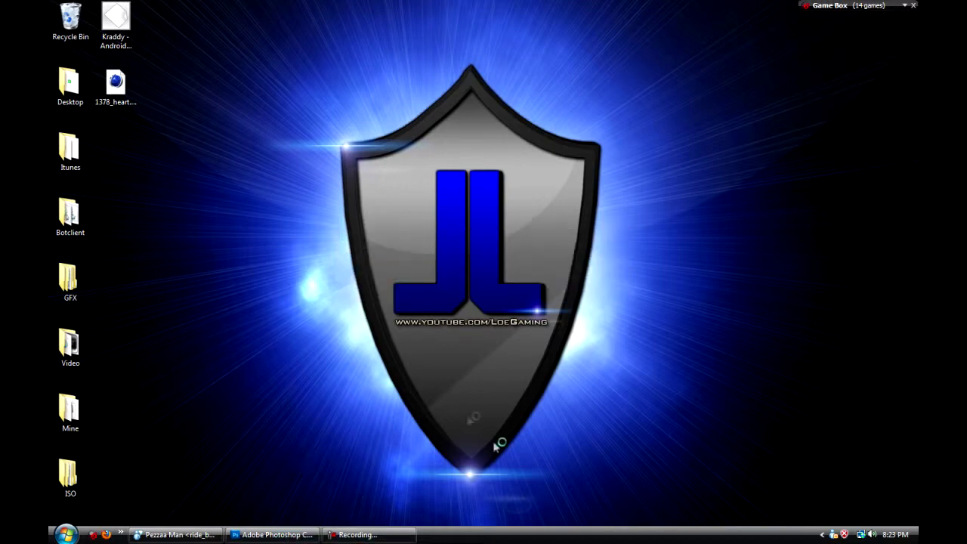
Step: Switch to Photoshop and create a new document from the 500 px X 500 px preset with a transparent background
left_click(260, 535)
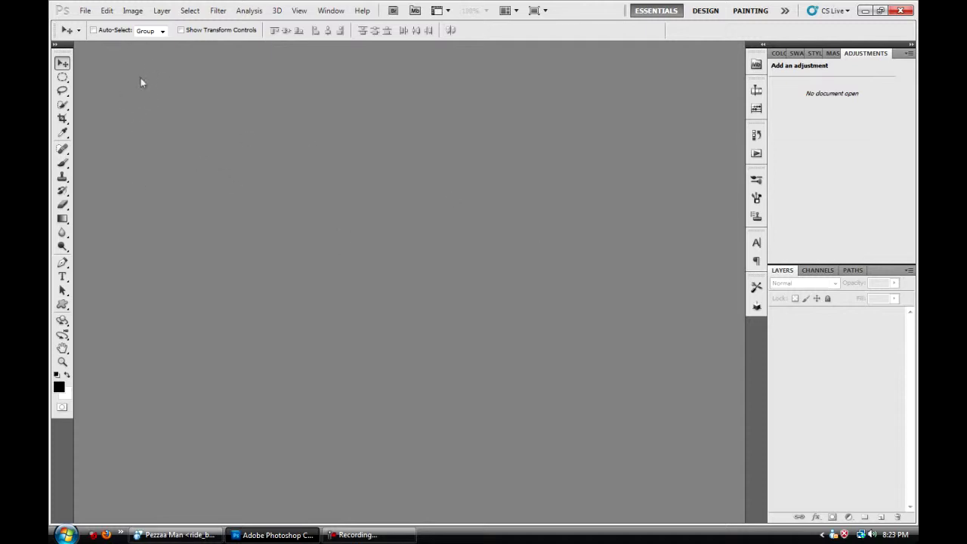
left_click(86, 10)
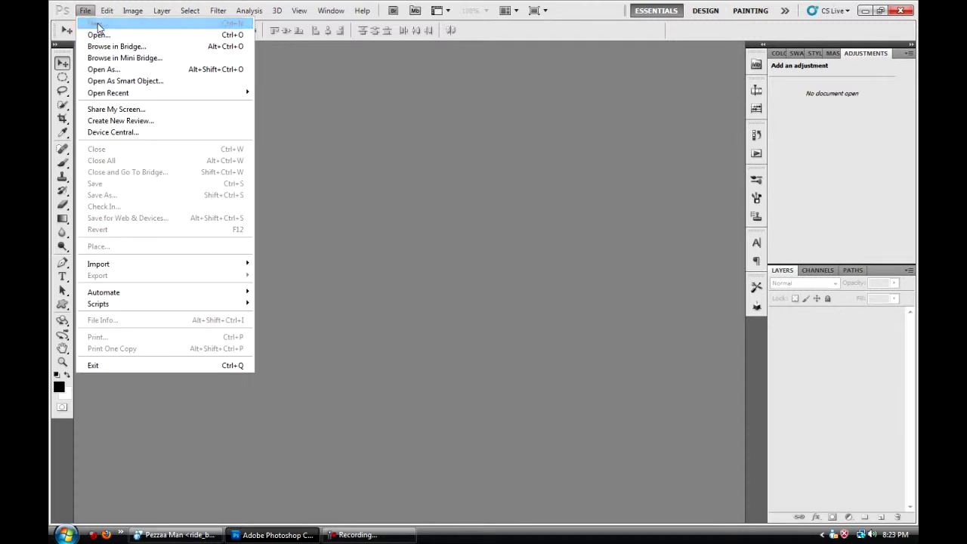
left_click(98, 34)
left_click(421, 154)
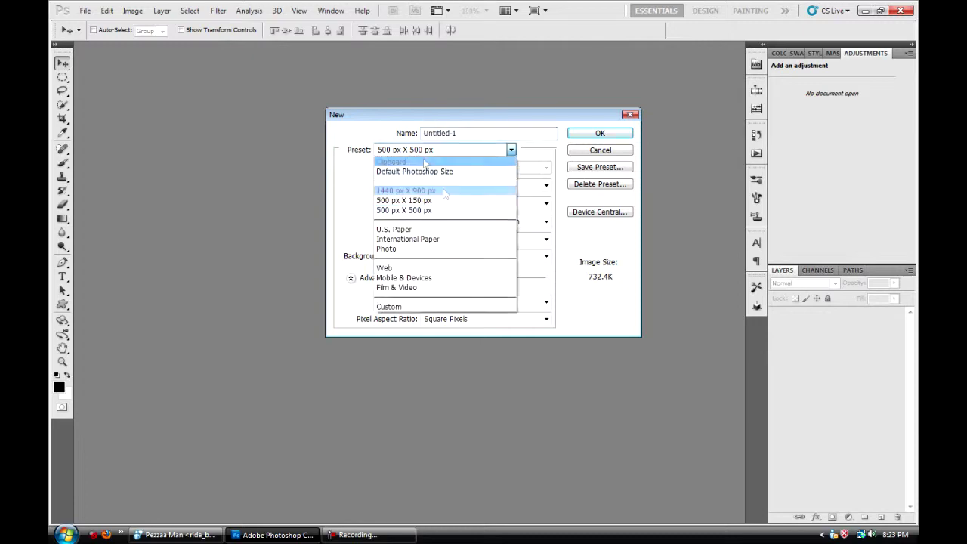
left_click(455, 211)
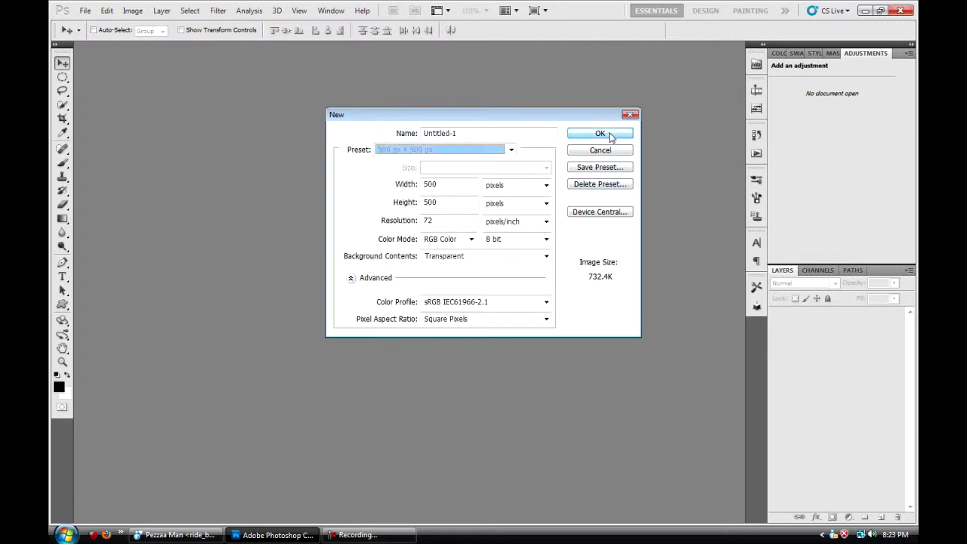
left_click(600, 133)
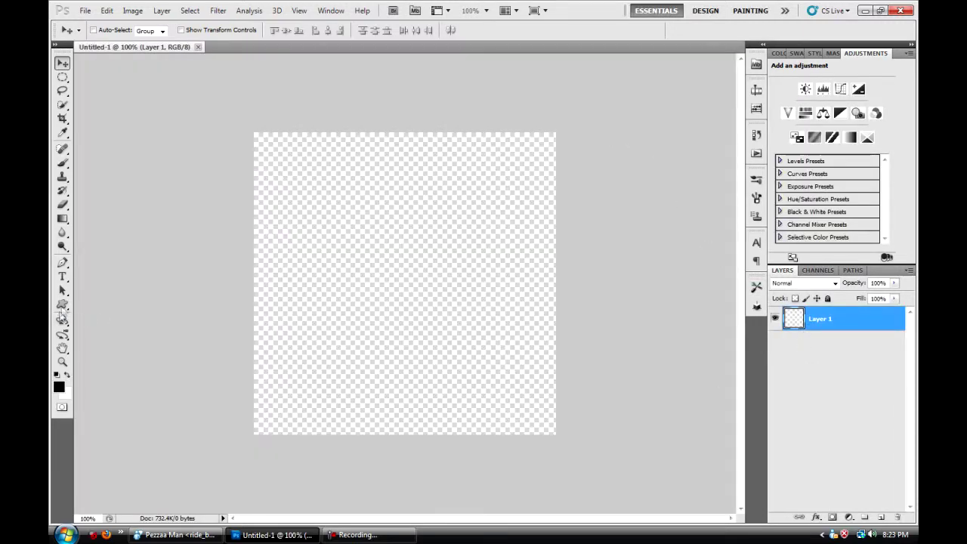
Step: Set up the Custom Shape Tool with the checkmark shape from the shape library
left_click(62, 305)
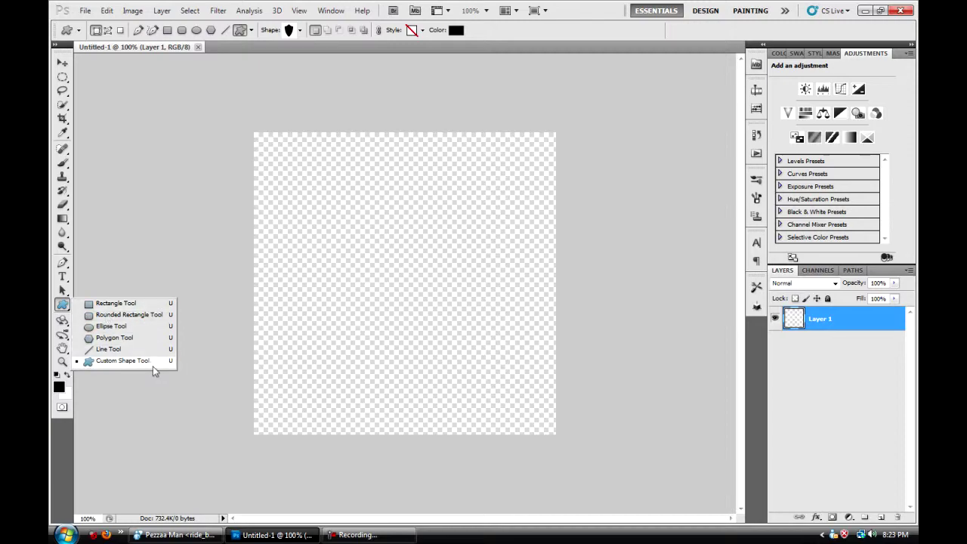
left_click(301, 31)
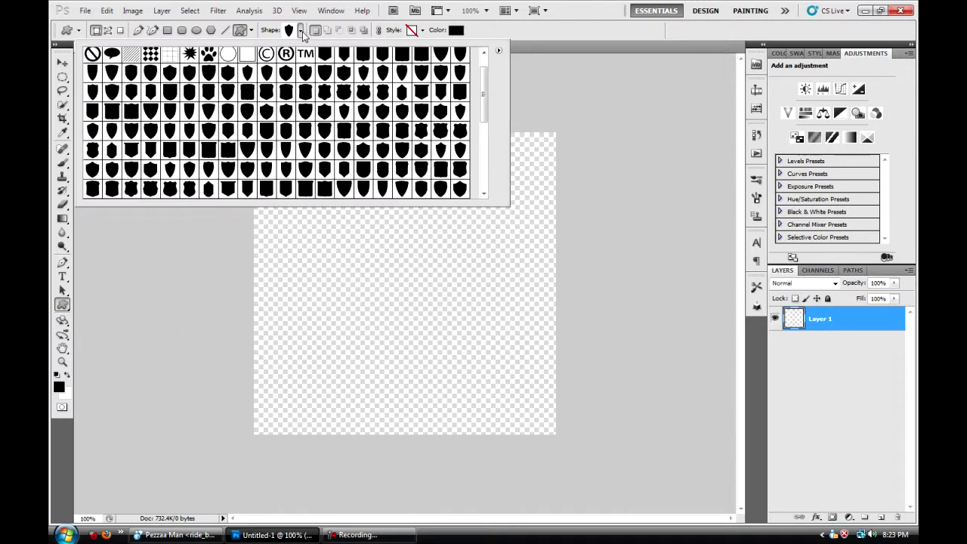
left_click_drag(486, 98, 503, 71)
left_click(441, 57)
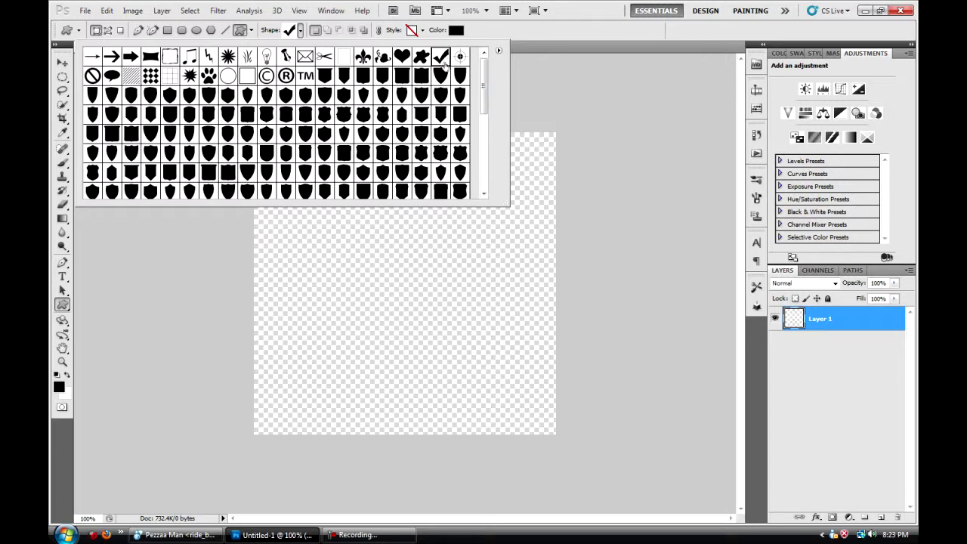
left_click(403, 58)
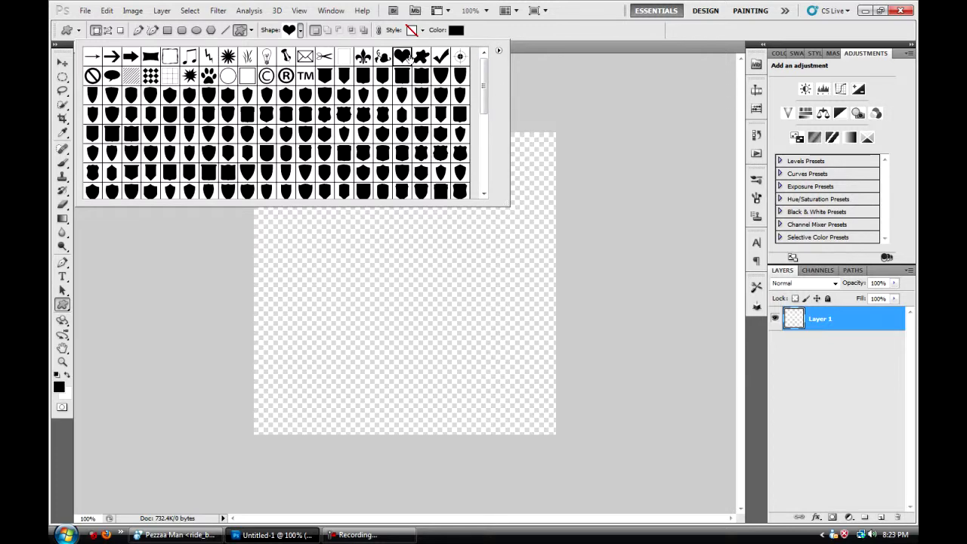
left_click(443, 60)
left_click(573, 103)
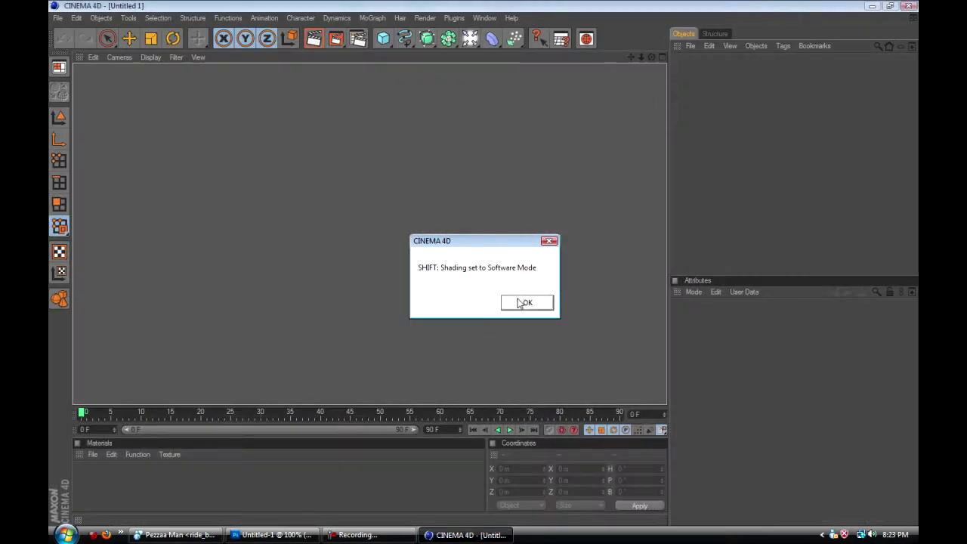
Step: Dismiss Cinema 4D's software shading notice and minimise its window to return to Photoshop
left_click(527, 303)
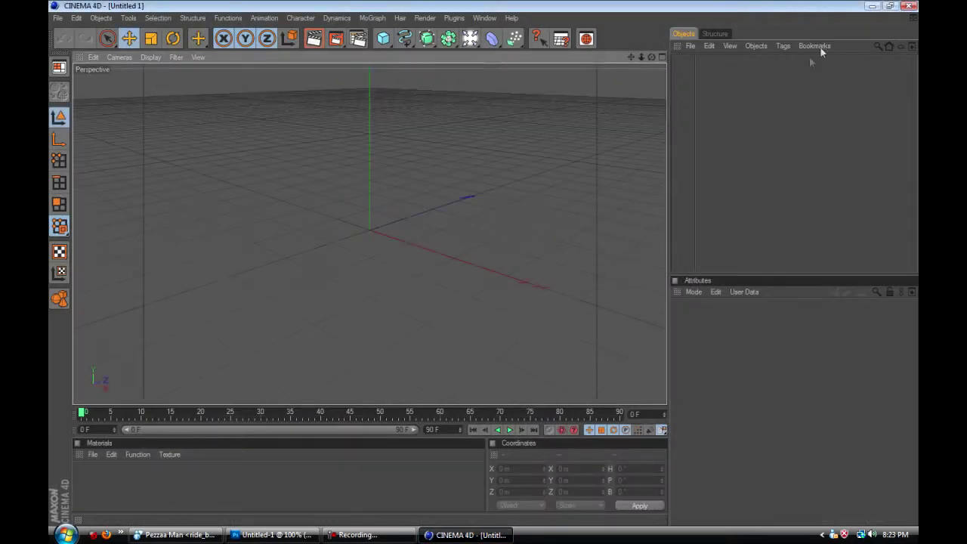
left_click(872, 6)
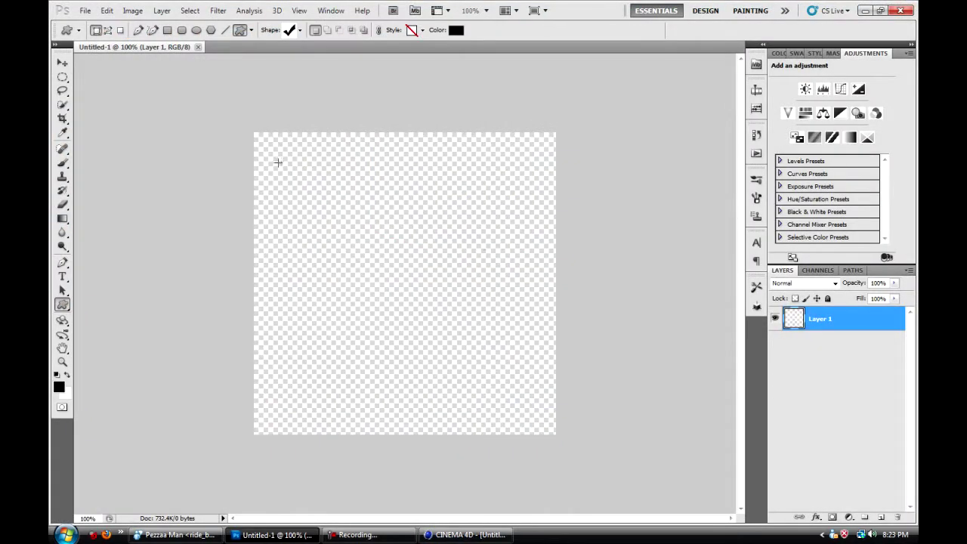
Step: Draw a large black checkmark across the canvas and move it so it fits inside the canvas edges
left_click_drag(273, 166, 626, 438)
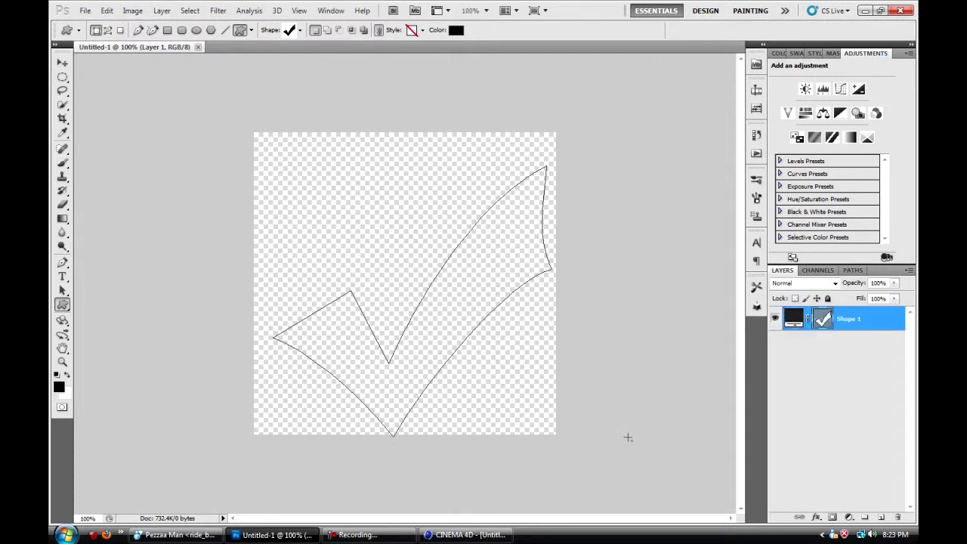
left_click(63, 63)
left_click_drag(412, 339, 401, 323)
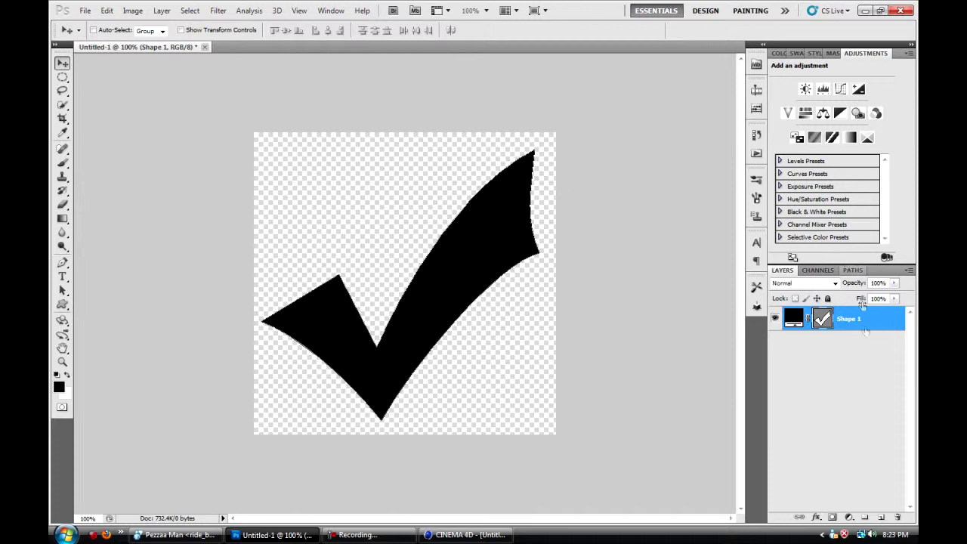
Step: Show the checkmark's path and start exporting the Shape 1 Vector Mask path to Illustrator
left_click(855, 272)
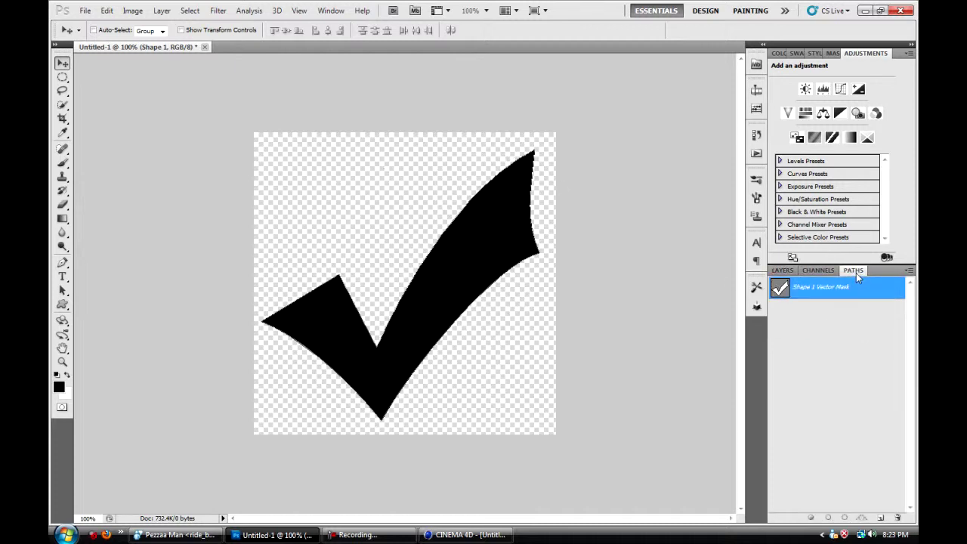
right_click(829, 303)
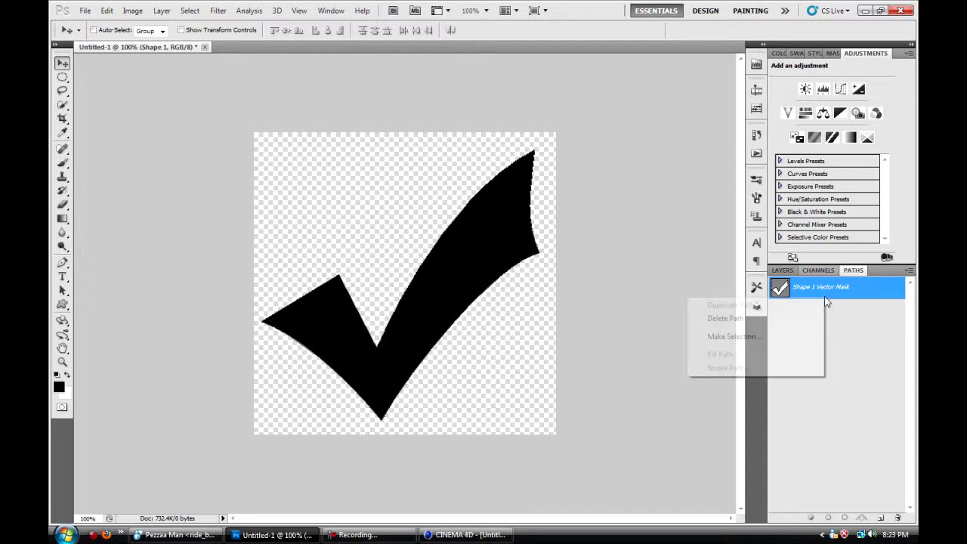
left_click(882, 321)
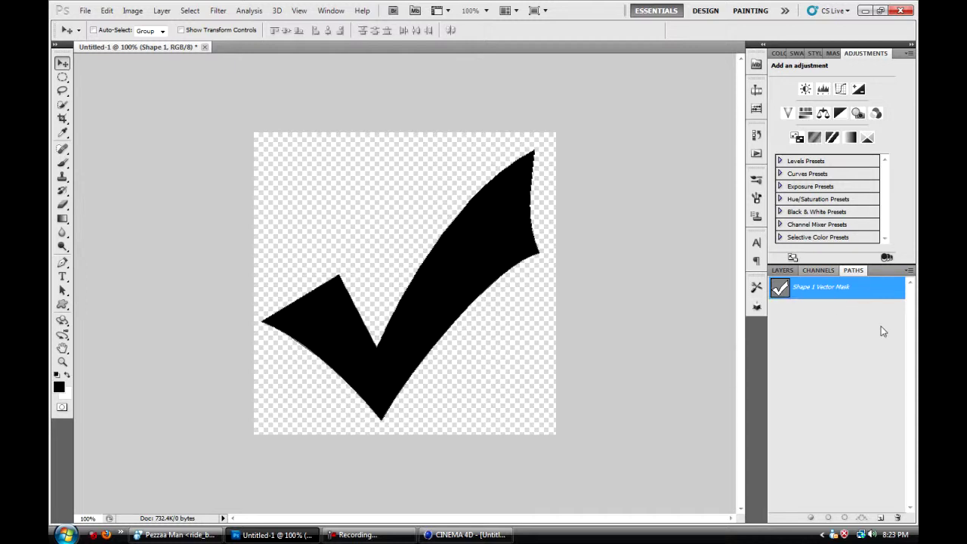
left_click(80, 9)
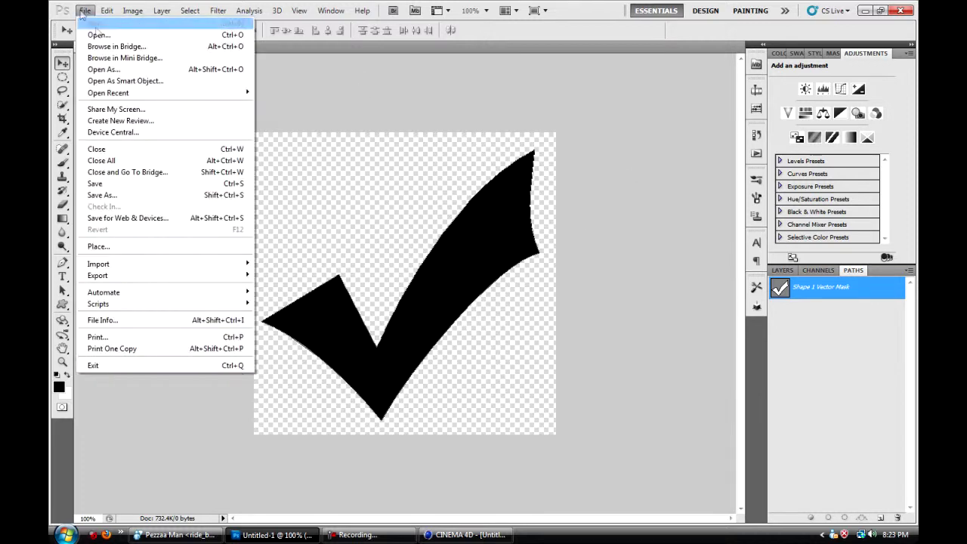
mouse_move(216, 266)
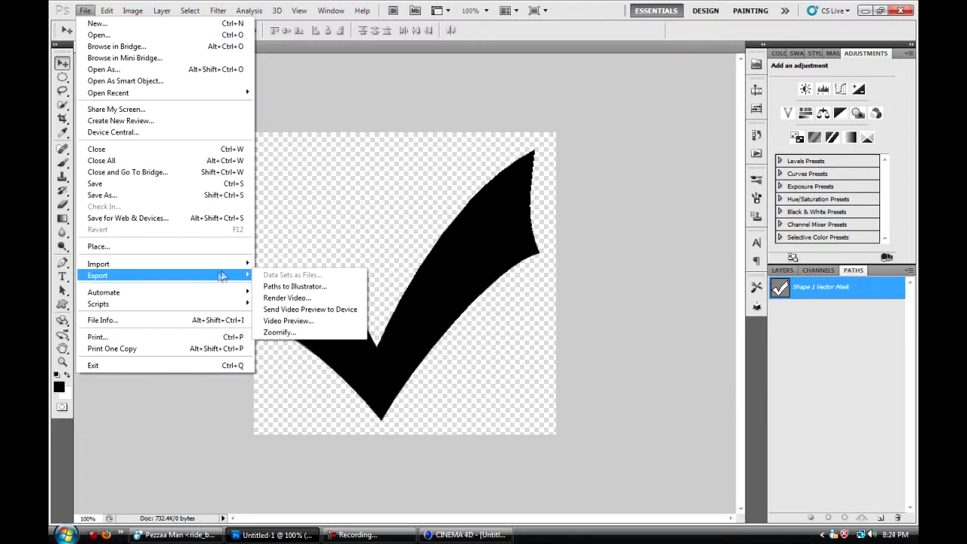
left_click(324, 281)
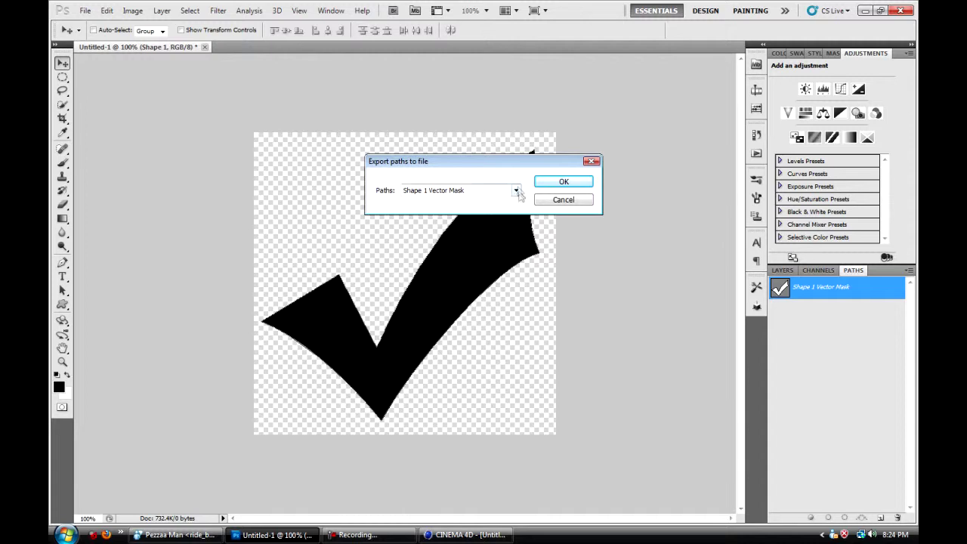
left_click(581, 183)
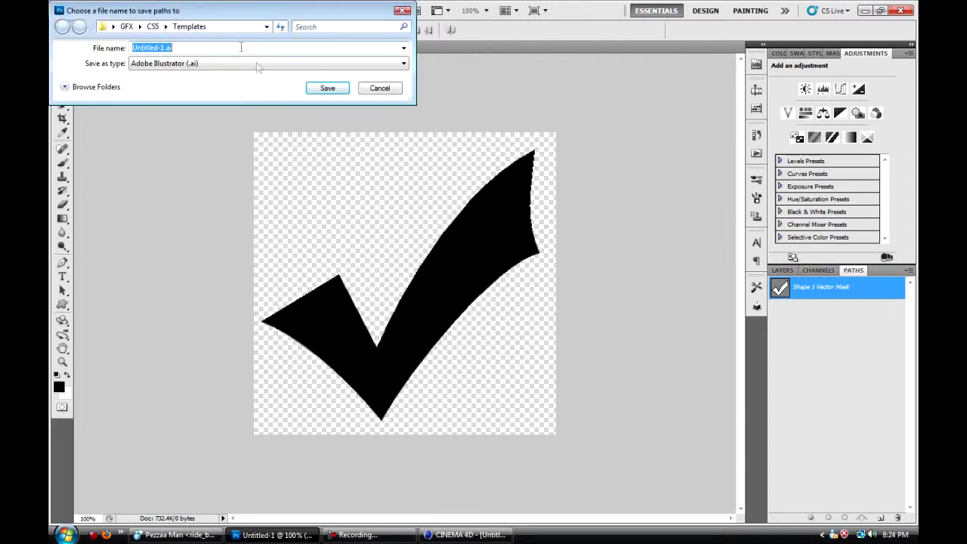
Step: Save the exported path as Checkmark.ai in Adobe Illustrator format on the Desktop
left_click(163, 49)
left_click_drag(164, 49, 95, 58)
type("Checkmark")
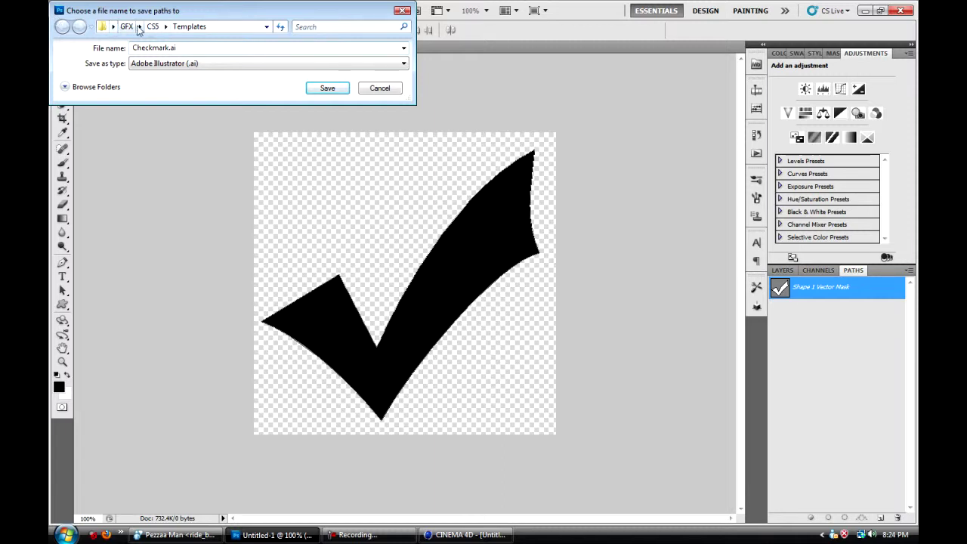
left_click(113, 27)
left_click(133, 41)
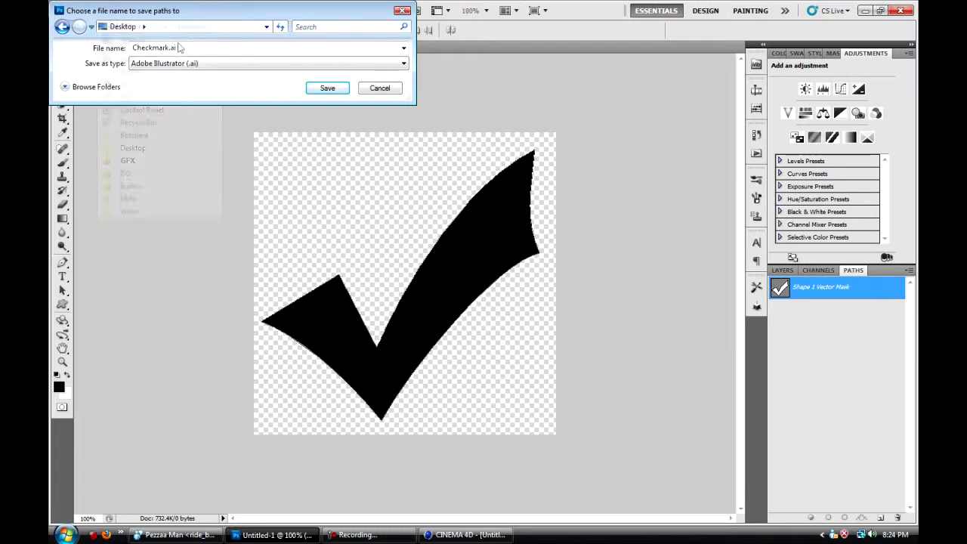
left_click(344, 89)
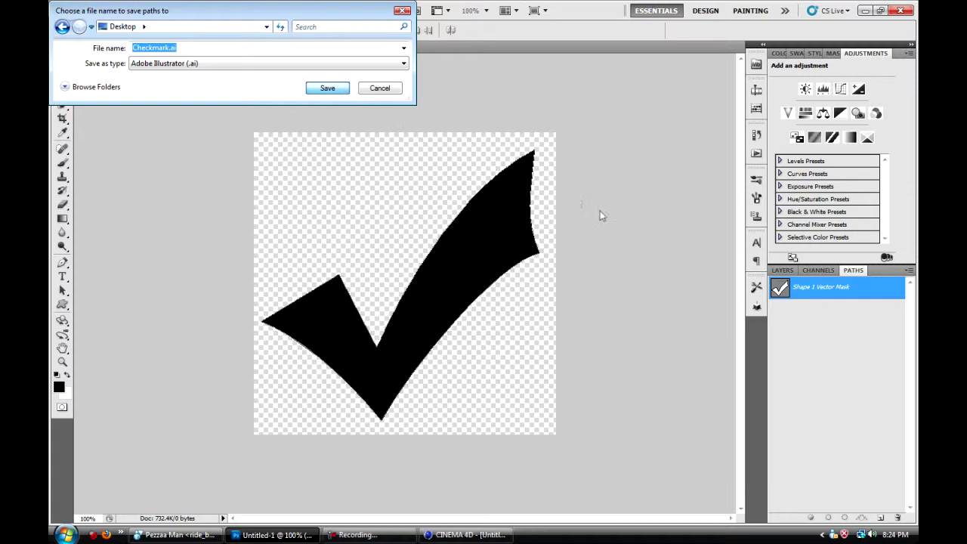
Step: Close the Untitled-1 document without saving and minimise Photoshop to reveal the desktop
left_click(204, 46)
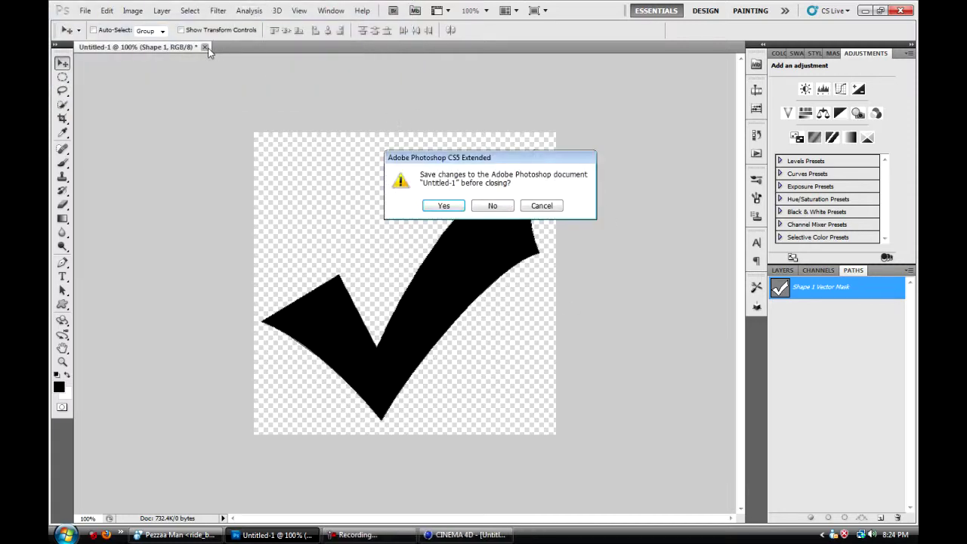
left_click(493, 206)
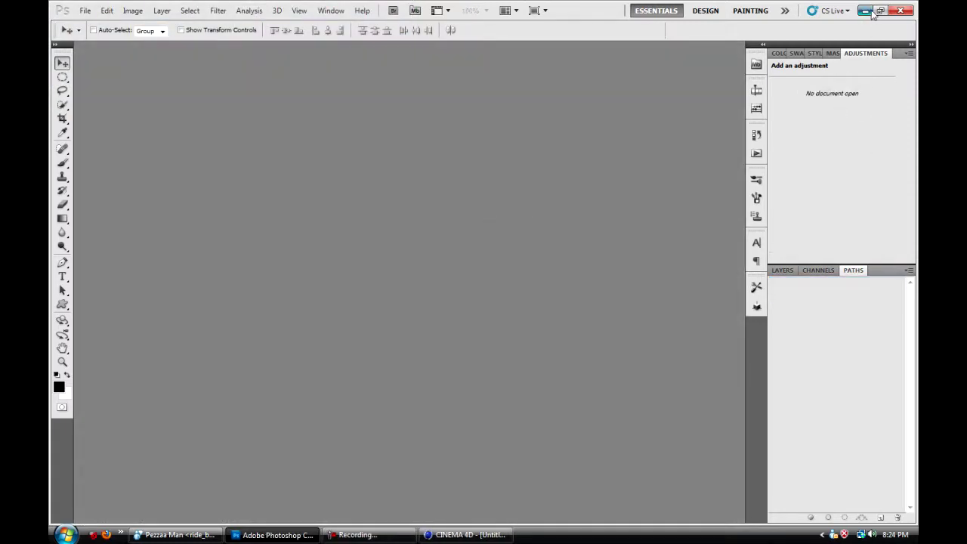
left_click(865, 11)
left_click(116, 155)
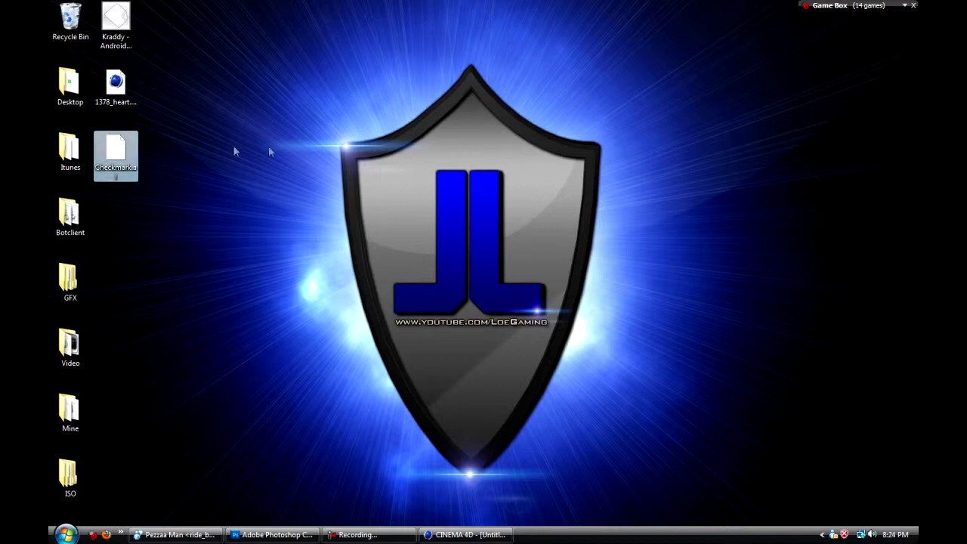
double_click(136, 167)
left_click_drag(284, 102, 140, 168)
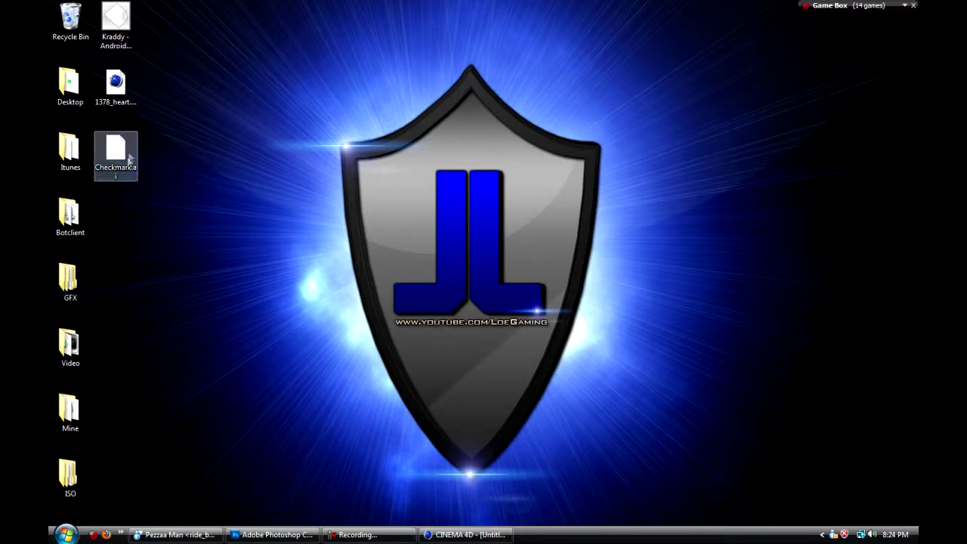
double_click(128, 161)
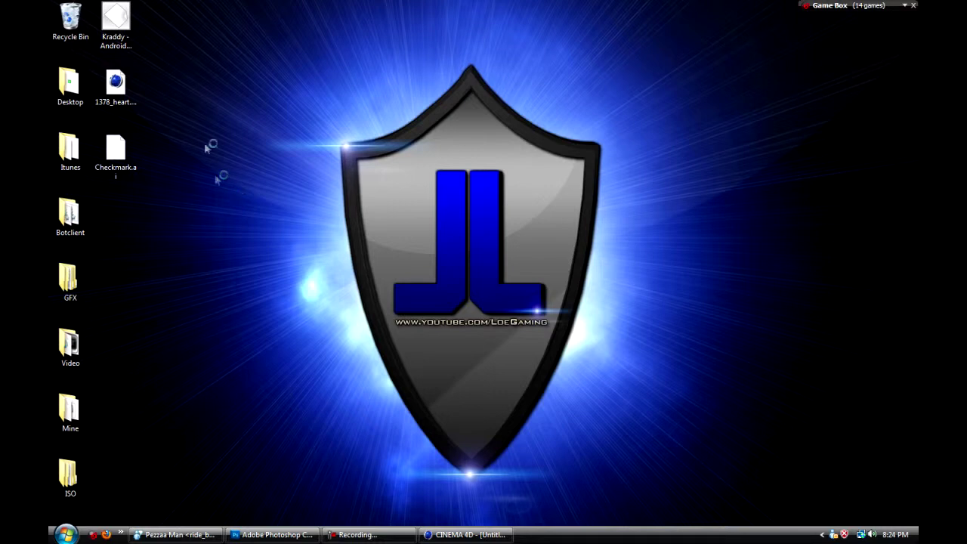
left_click(574, 322)
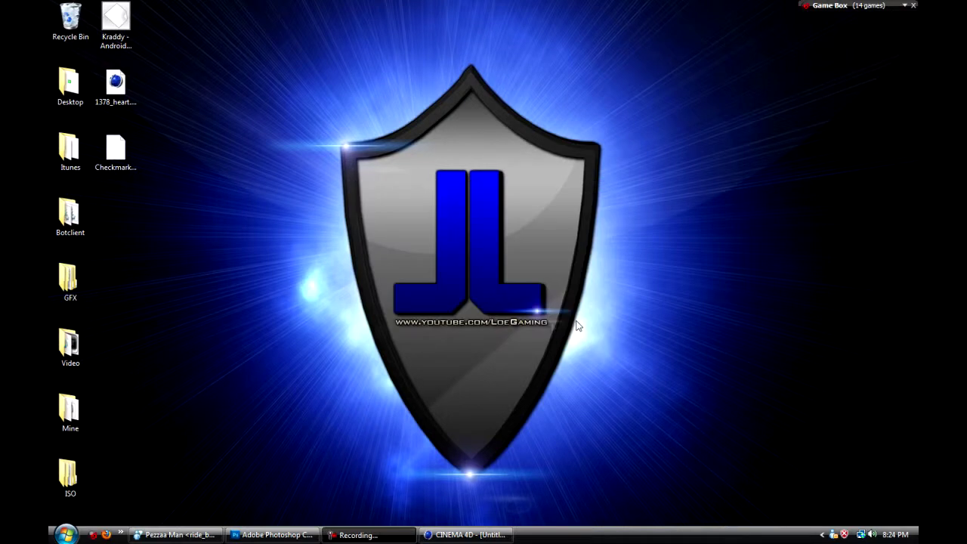
left_click(136, 171)
left_click(167, 179)
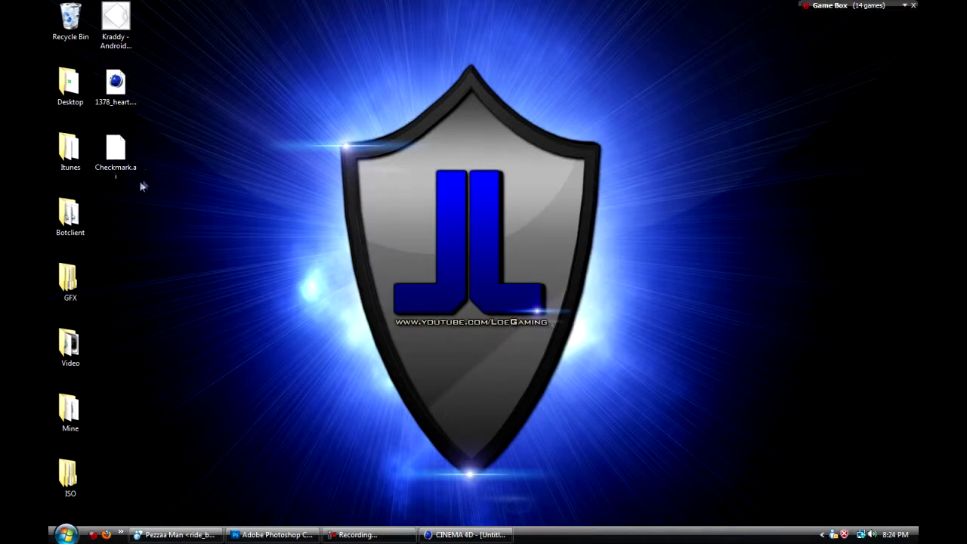
Step: Import Checkmark.ai from the desktop into the Cinema 4D scene at scale 1 with Connect Splines enabled
left_click(117, 151)
left_click(469, 534)
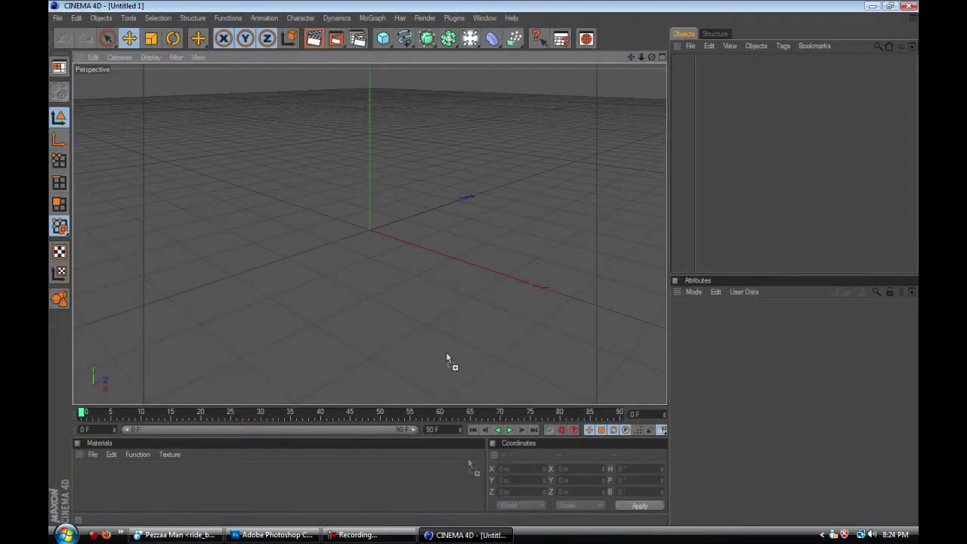
left_click_drag(388, 211, 314, 225)
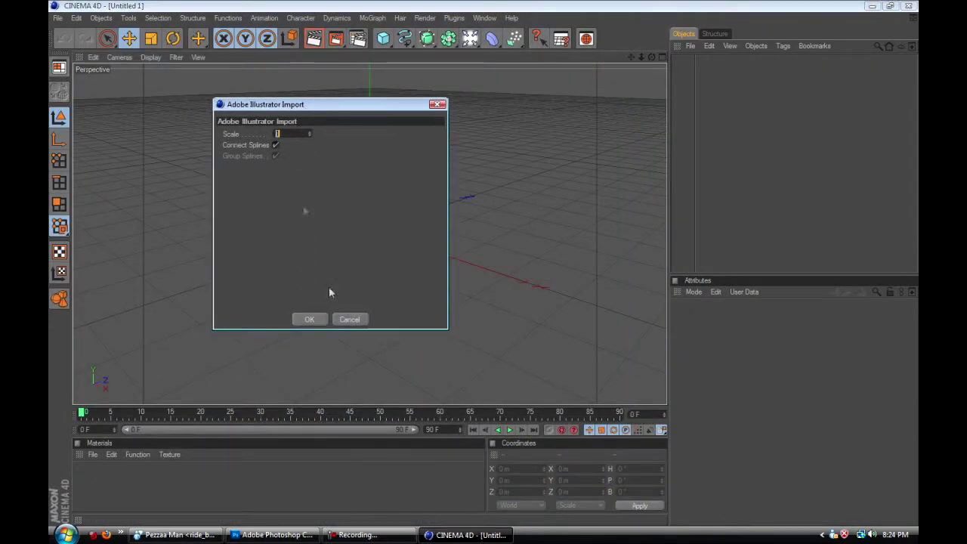
left_click(319, 320)
left_click_drag(652, 59, 620, 105)
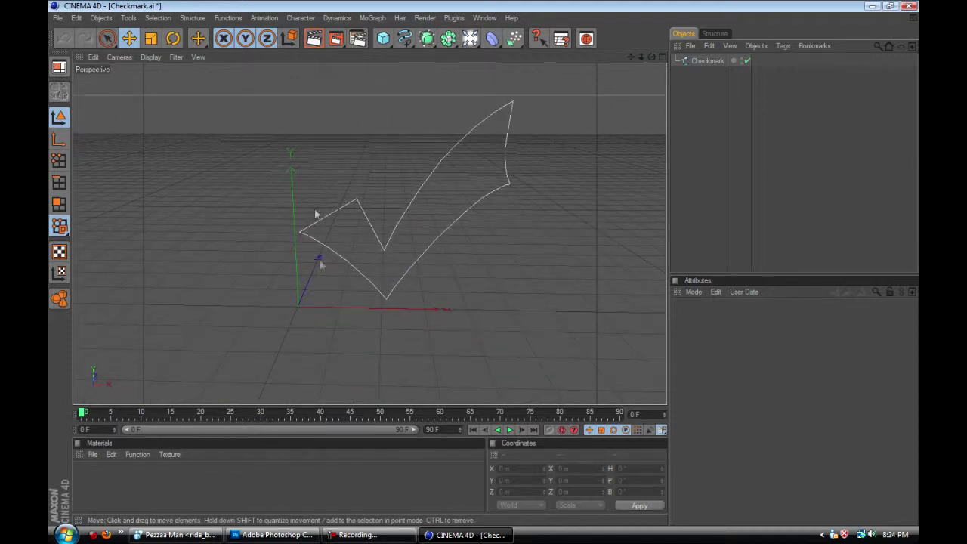
Step: Add an Extrude NURBS object and nest the Checkmark spline inside it as its child
left_click(427, 38)
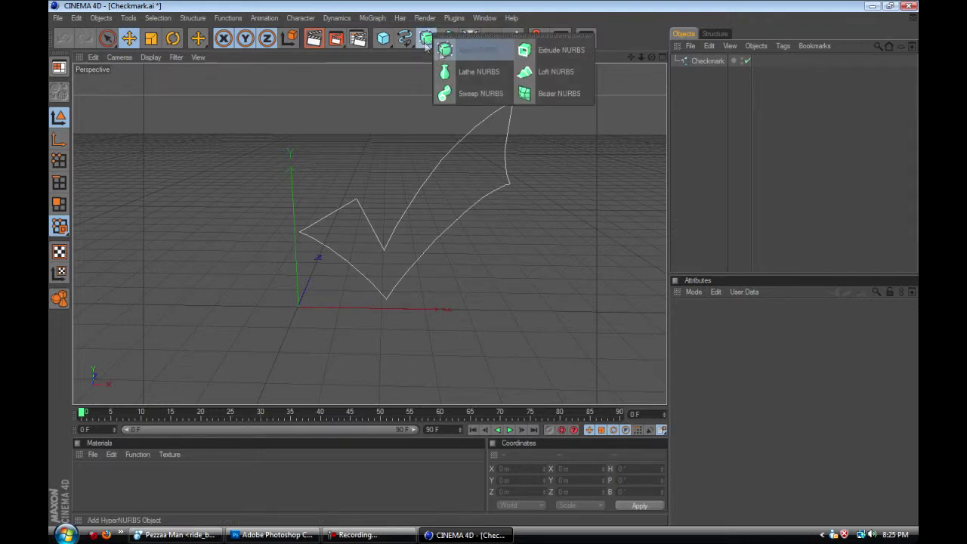
left_click(573, 56)
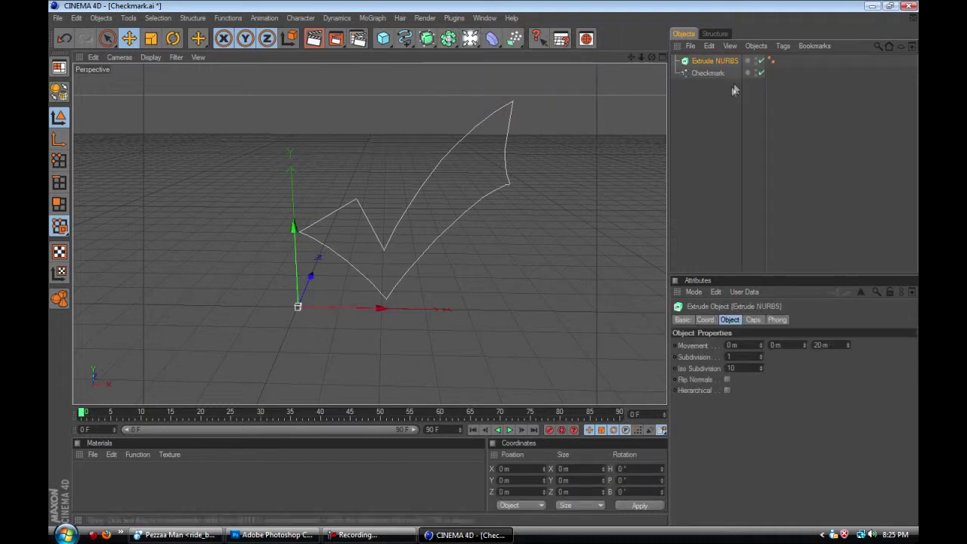
left_click_drag(706, 75, 712, 63)
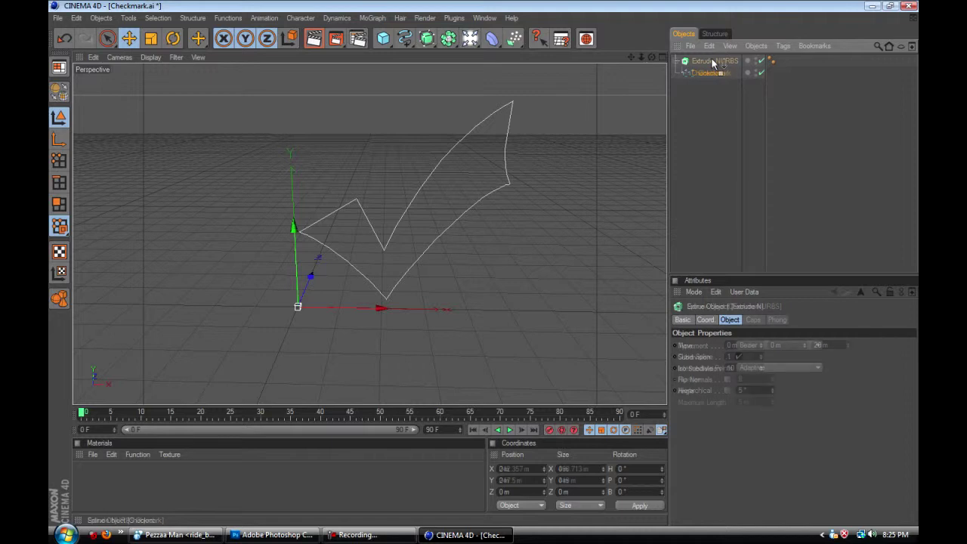
left_click(676, 62)
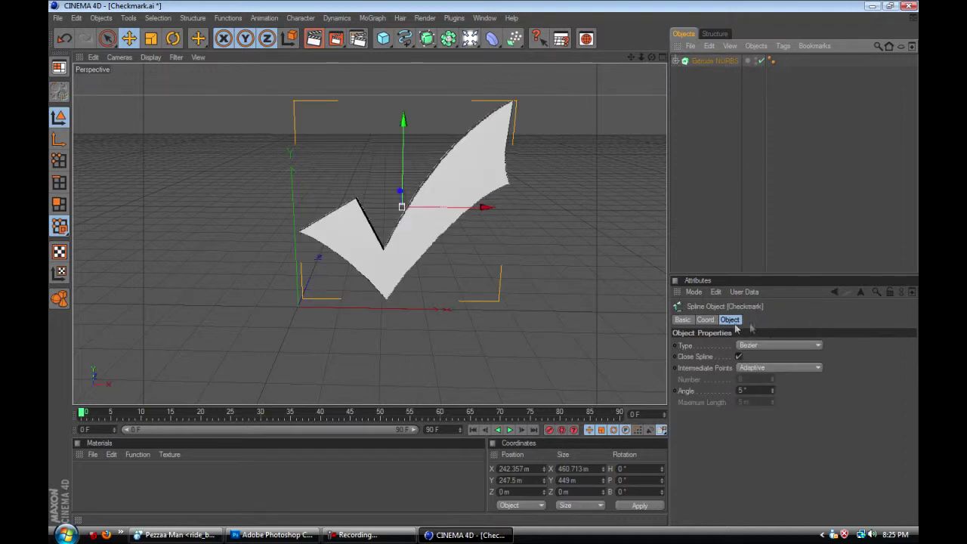
left_click(706, 320)
left_click(683, 320)
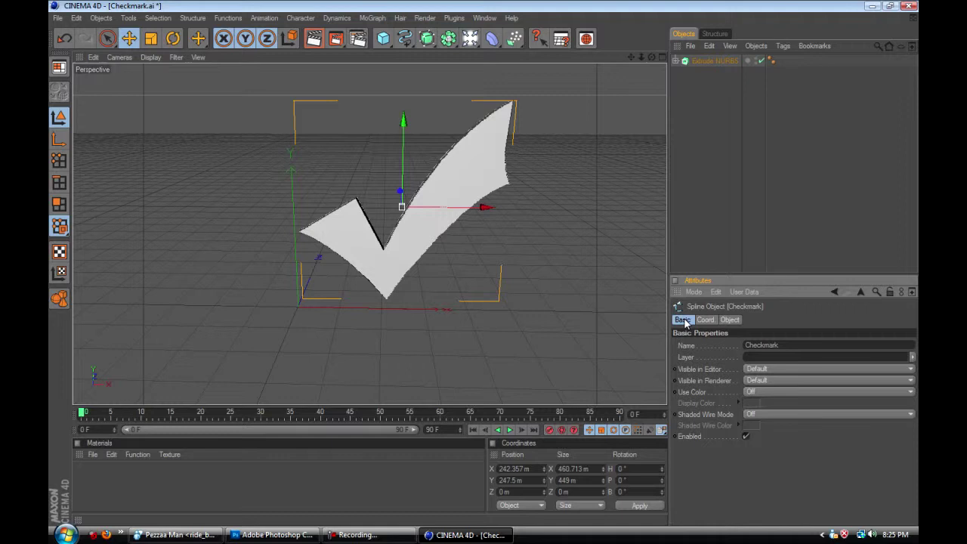
left_click(730, 320)
Step: Set the Extrude NURBS object's Z movement to 60 m to thicken the checkmark
left_click(676, 62)
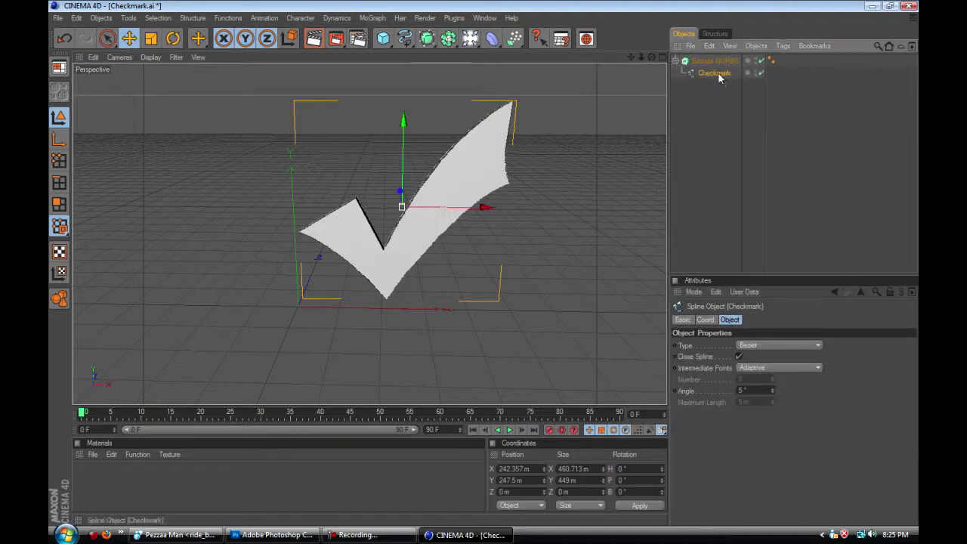
left_click(714, 60)
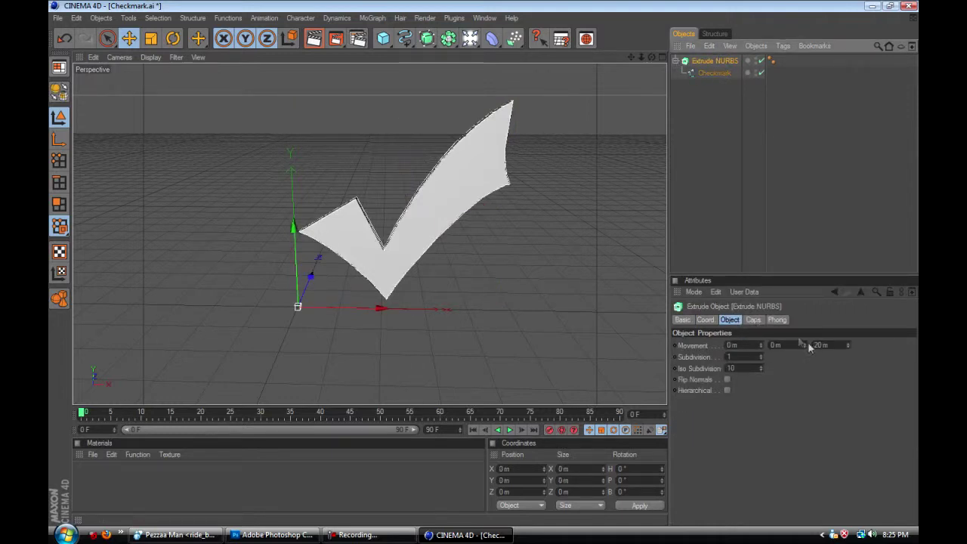
left_click_drag(653, 57, 650, 114)
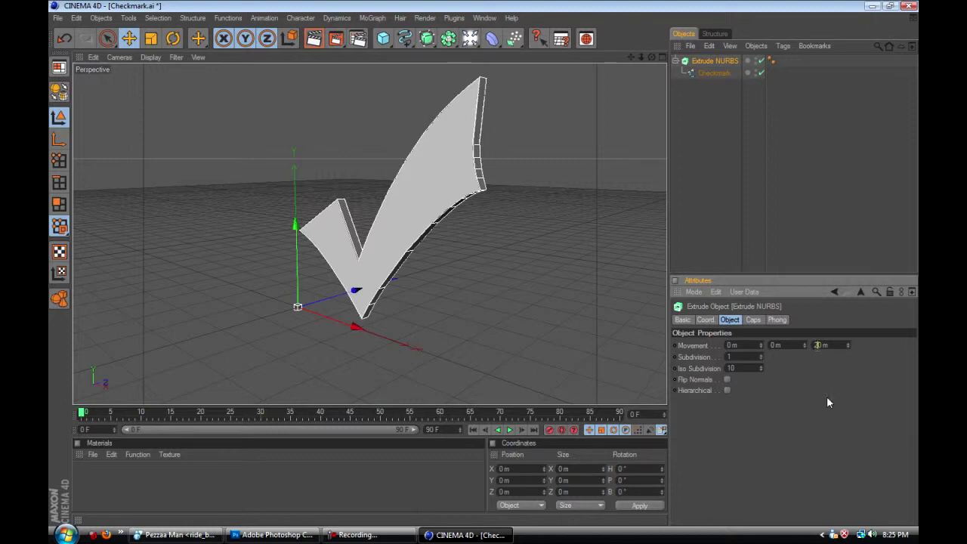
key("BackSpace")
type("6")
key("Return")
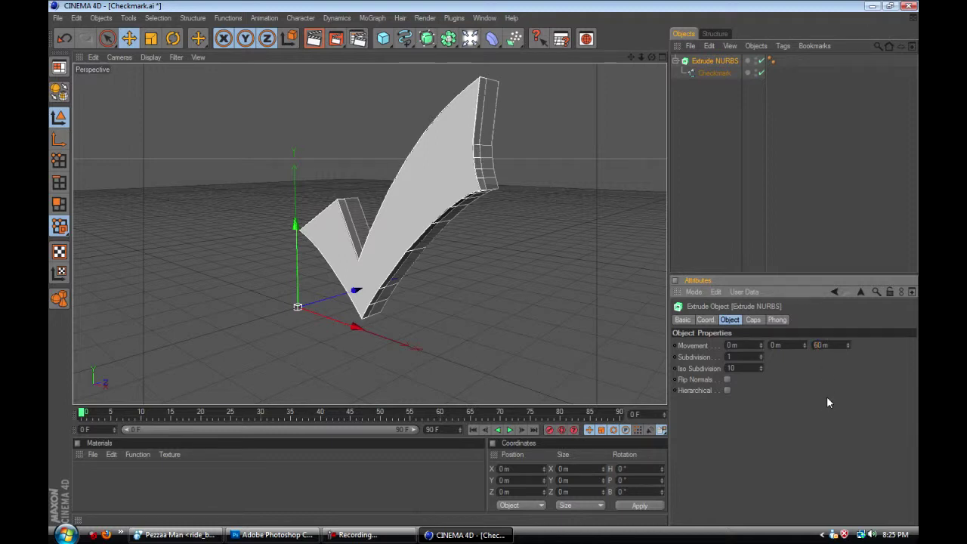
Step: Change both the start and end caps of the Extrude NURBS to Fillet Cap
left_click(754, 320)
left_click(761, 345)
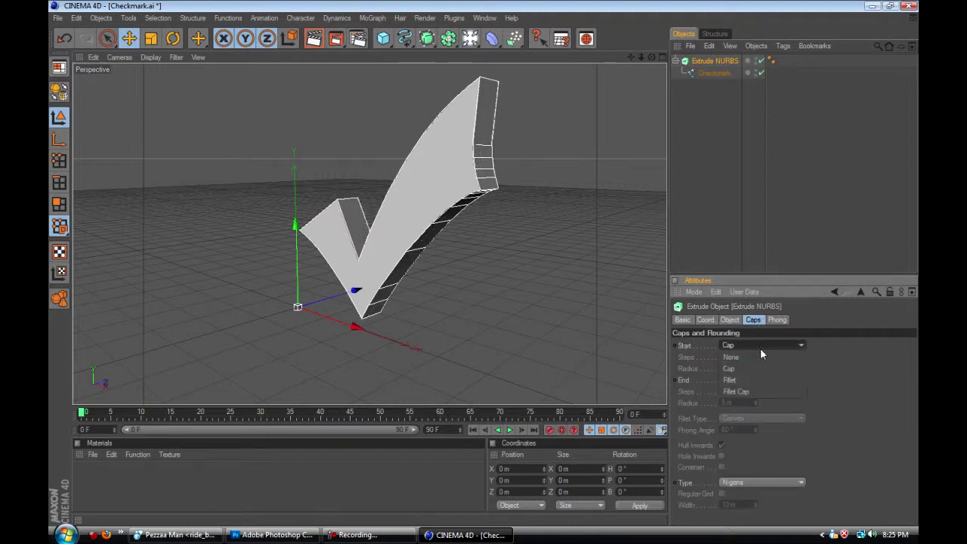
left_click(769, 392)
left_click(786, 379)
left_click(778, 426)
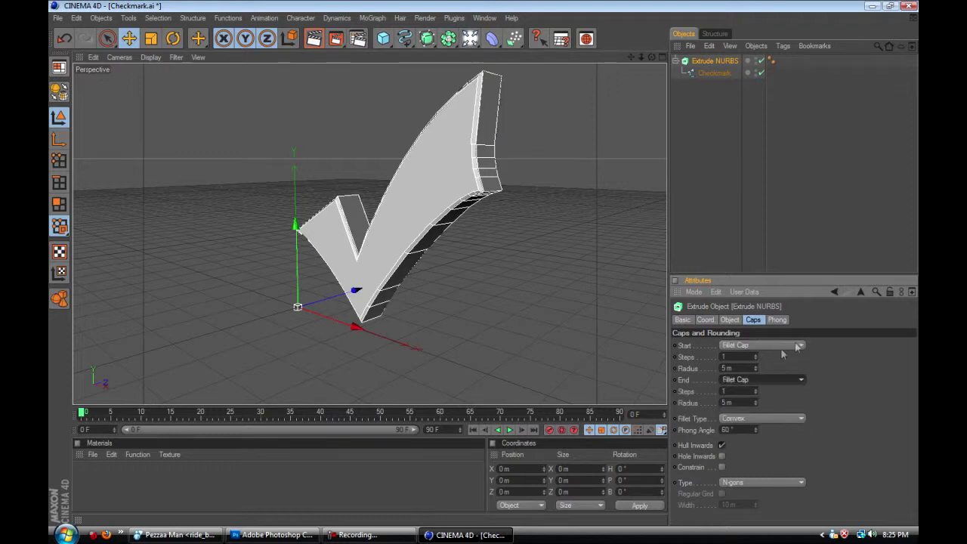
Step: Set the start and end fillets to 3 steps and a 7 m radius, then deselect the extrusion
left_click(757, 355)
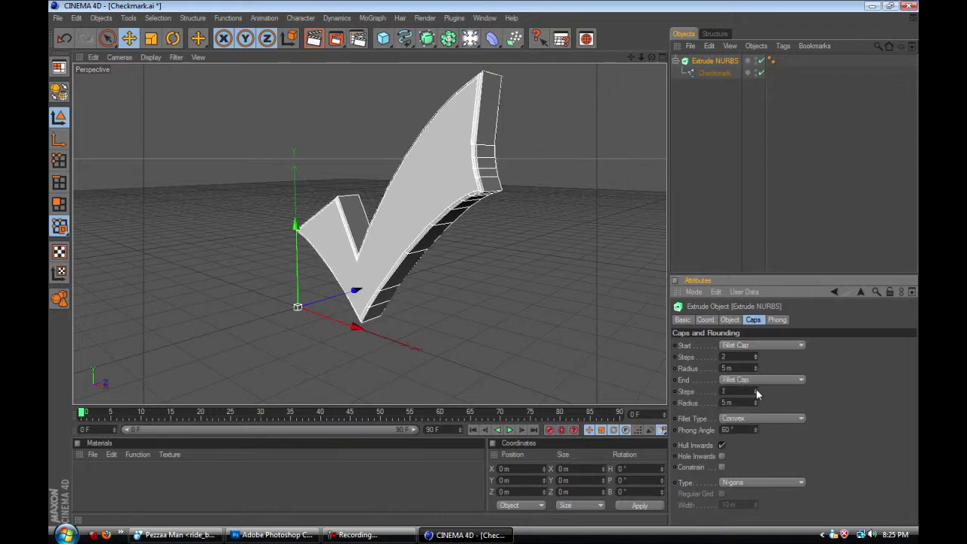
left_click(755, 371)
left_click(756, 367)
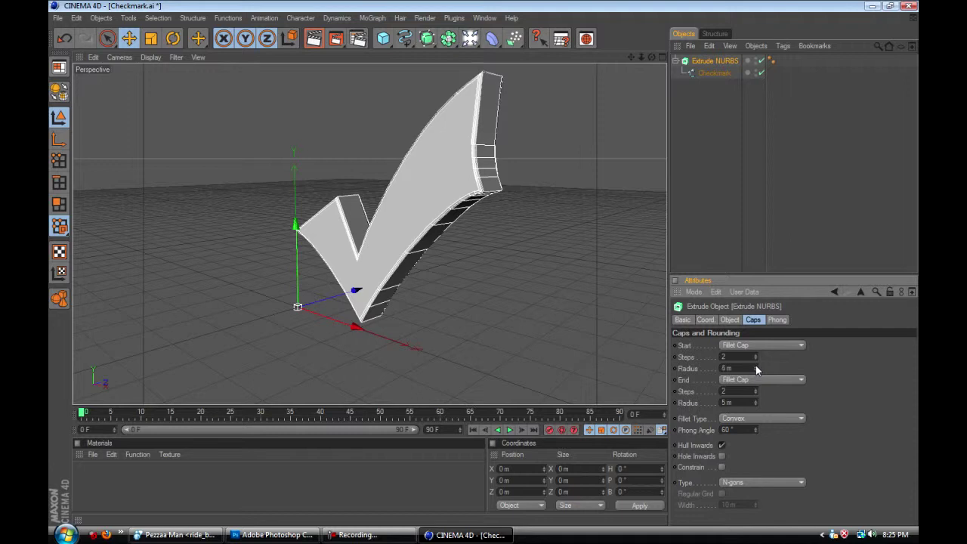
left_click(756, 367)
left_click(756, 367)
left_click(755, 400)
left_click(755, 400)
left_click(756, 390)
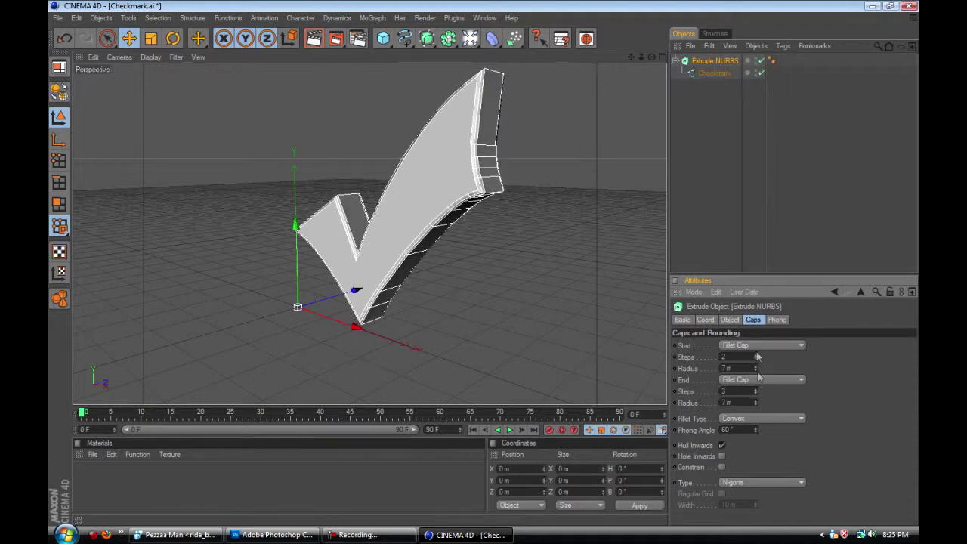
left_click(757, 356)
left_click(770, 231)
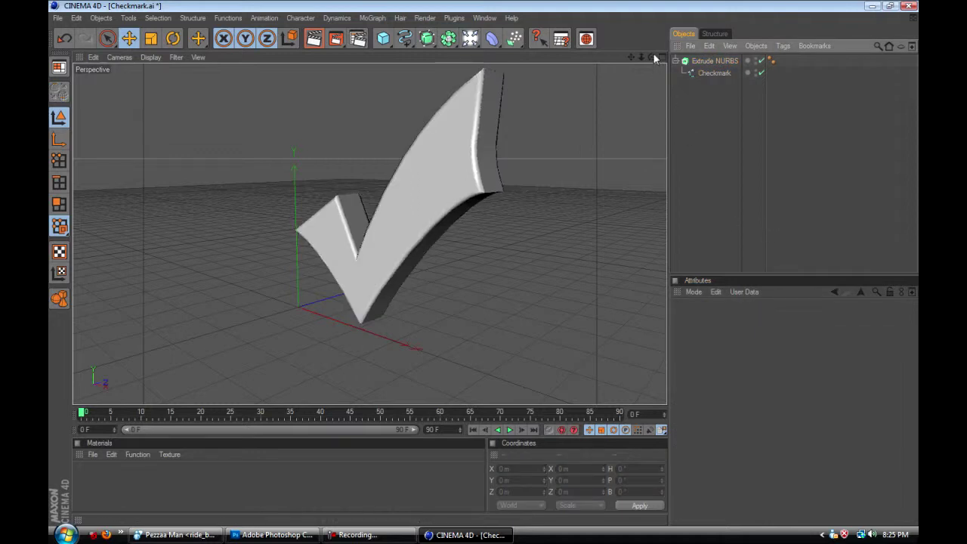
mouse_move(653, 58)
left_mouse_down()
mouse_move(655, 45)
mouse_move(684, 60)
mouse_move(677, 74)
mouse_move(655, 58)
left_mouse_up()
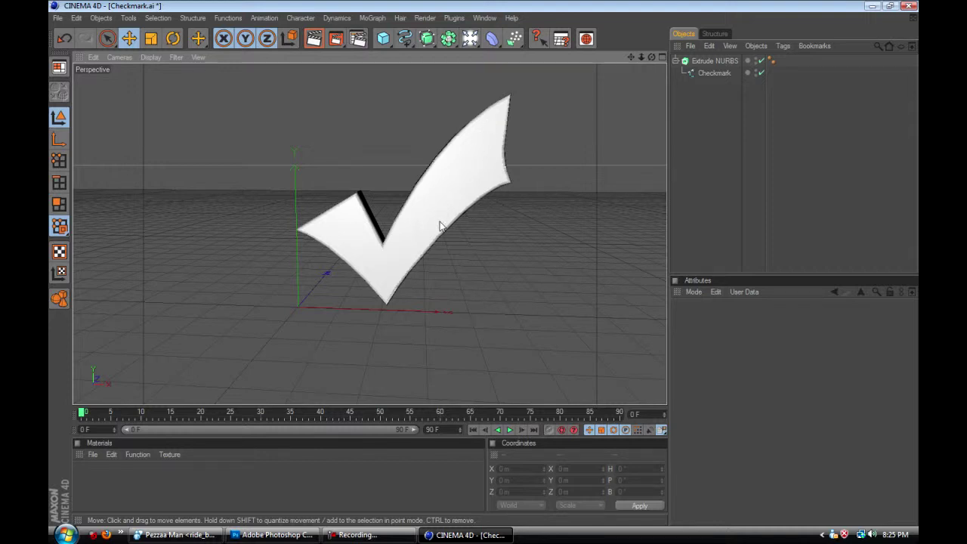
left_click_drag(653, 56, 752, 174)
left_click(676, 61)
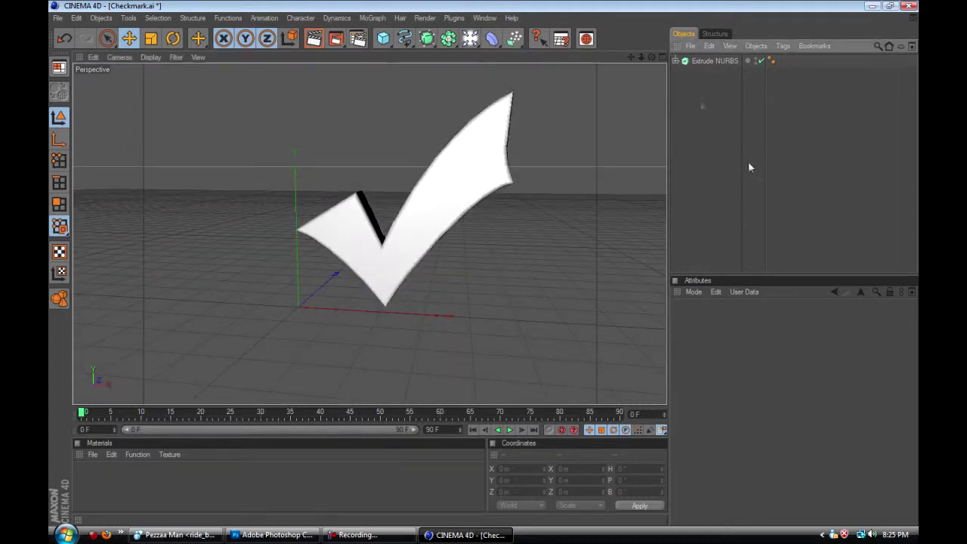
left_click_drag(632, 58, 652, 58)
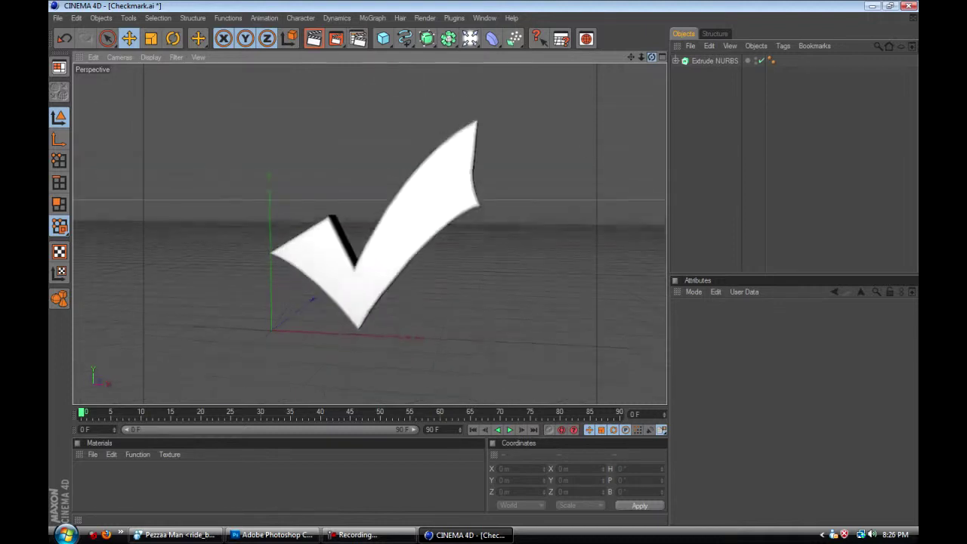
double_click(151, 484)
left_click(87, 480)
right_click(84, 482)
left_click(286, 476)
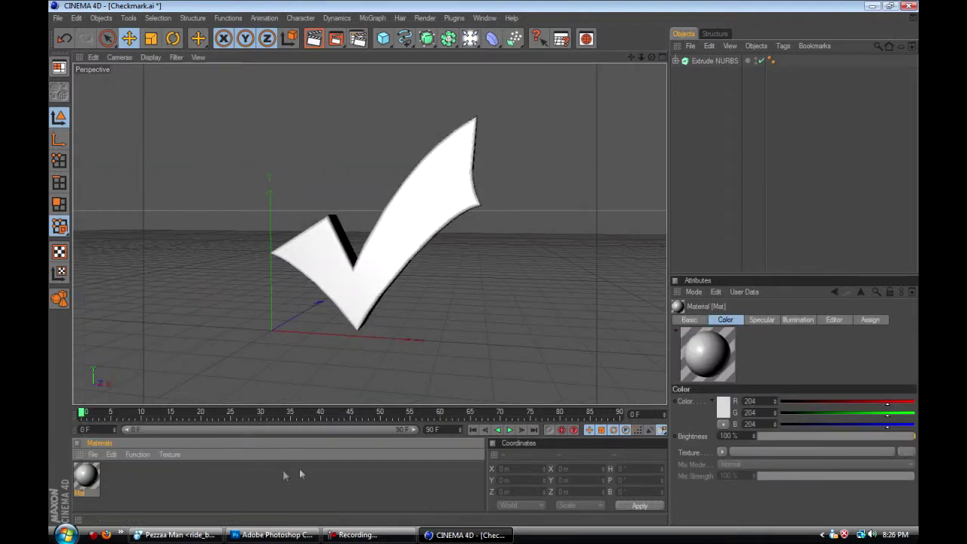
key("Delete")
Step: Create a Nukei shader material and apply it to the extruded checkmark
left_click(93, 454)
mouse_move(113, 323)
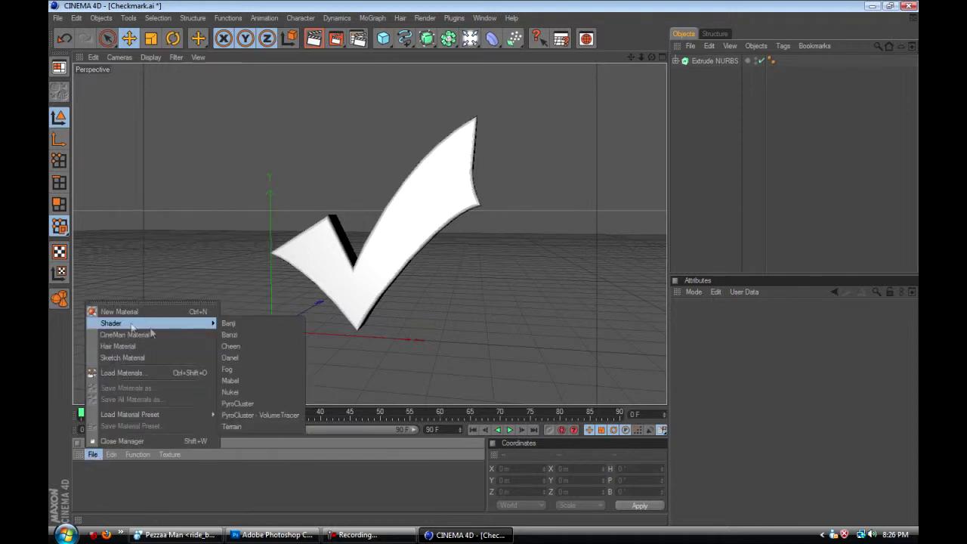
left_click(254, 395)
left_click_drag(82, 478, 319, 275)
Step: Create a new material with a dark grey color of RGB 54, 54, 54 and enable reflection with its strength adjusted
double_click(135, 467)
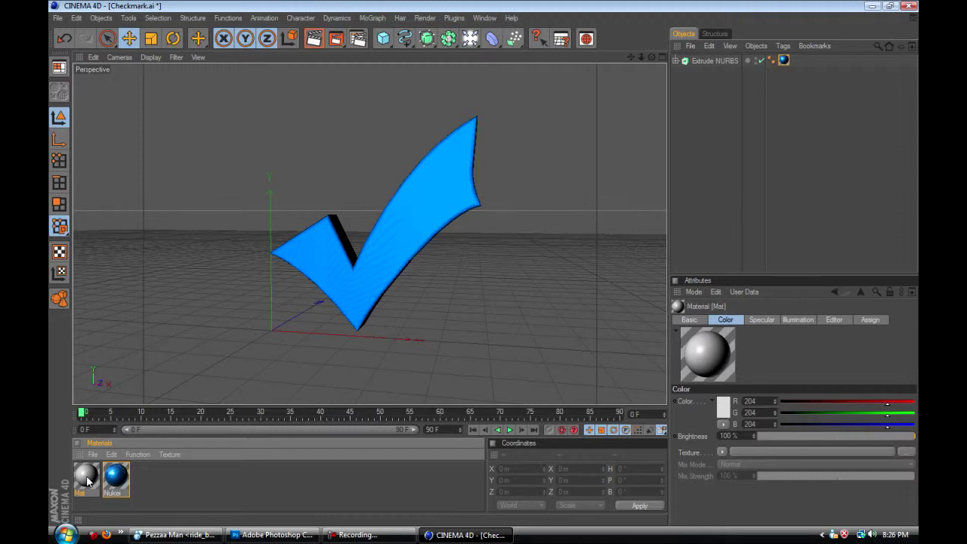
double_click(87, 481)
left_click(366, 125)
left_click_drag(366, 124, 293, 135)
left_click(344, 175)
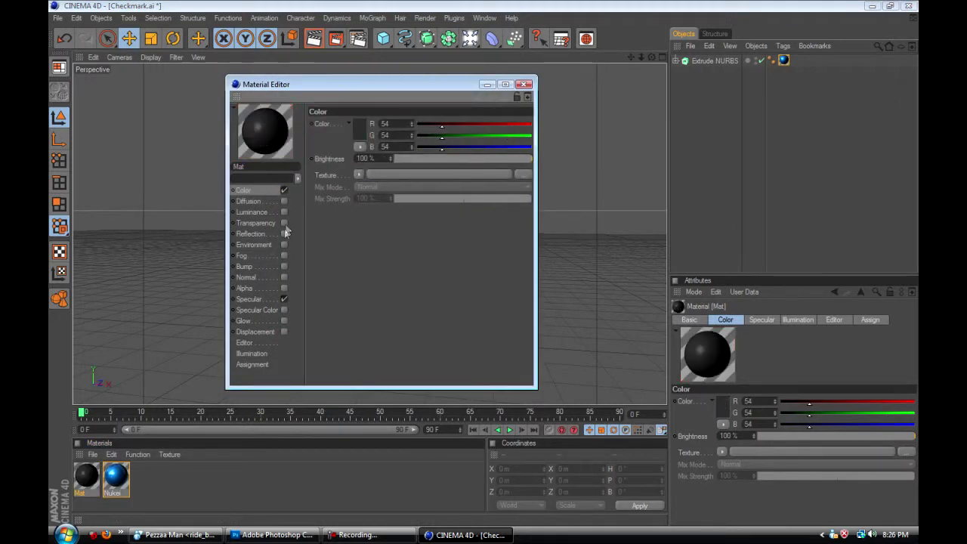
left_click(284, 233)
mouse_move(423, 167)
left_mouse_down()
mouse_move(426, 157)
mouse_move(416, 168)
left_mouse_up()
left_click(525, 84)
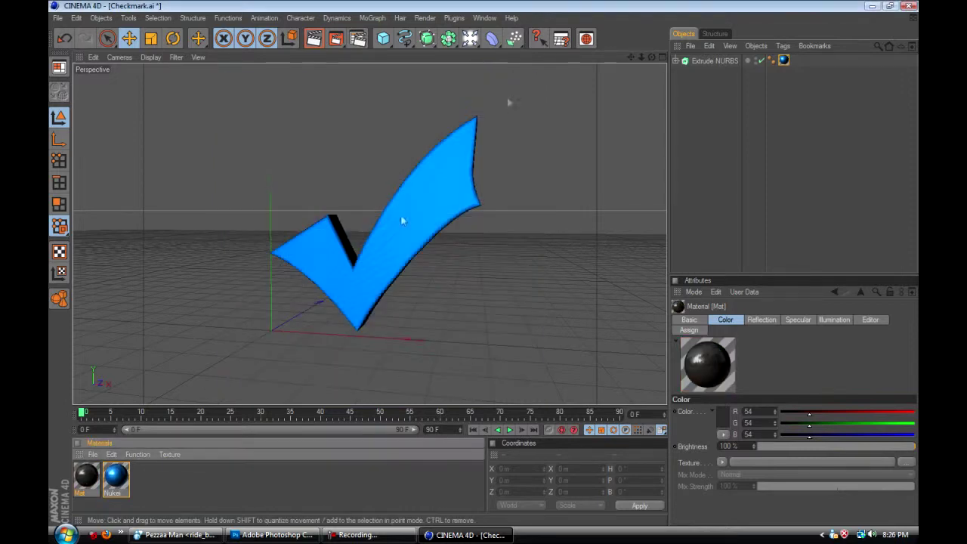
Step: Apply the dark Mat material to the checkmark twice, restricting one texture tag to selection R1 and the other to R2
left_click_drag(370, 211, 372, 272)
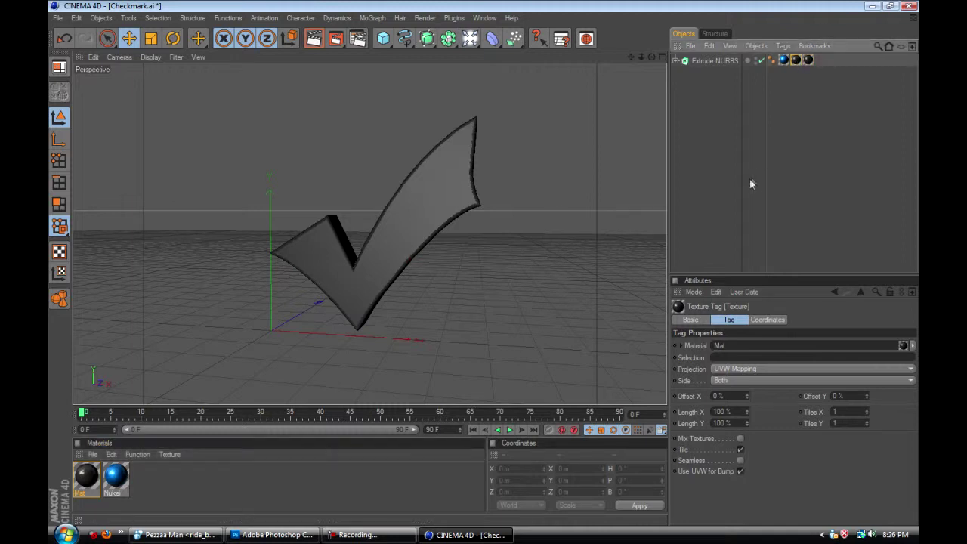
left_click(733, 357)
type("R1")
left_click(809, 61)
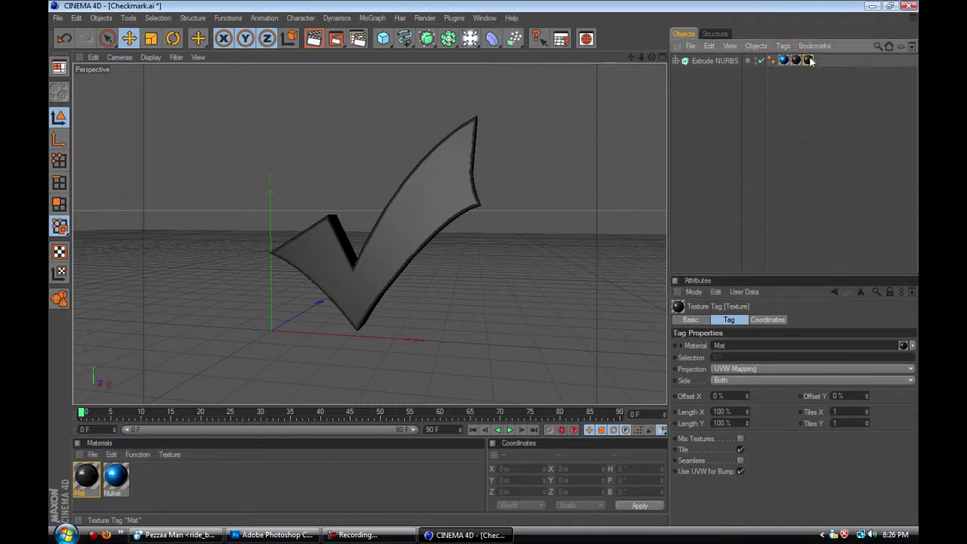
left_click(748, 356)
type("R2")
left_click(780, 175)
Step: Add an omni light and move it above and in front of the checkmark, to about Y 475 m and Z -790 m
left_click_drag(651, 57, 688, 97)
left_click_drag(651, 57, 597, 102)
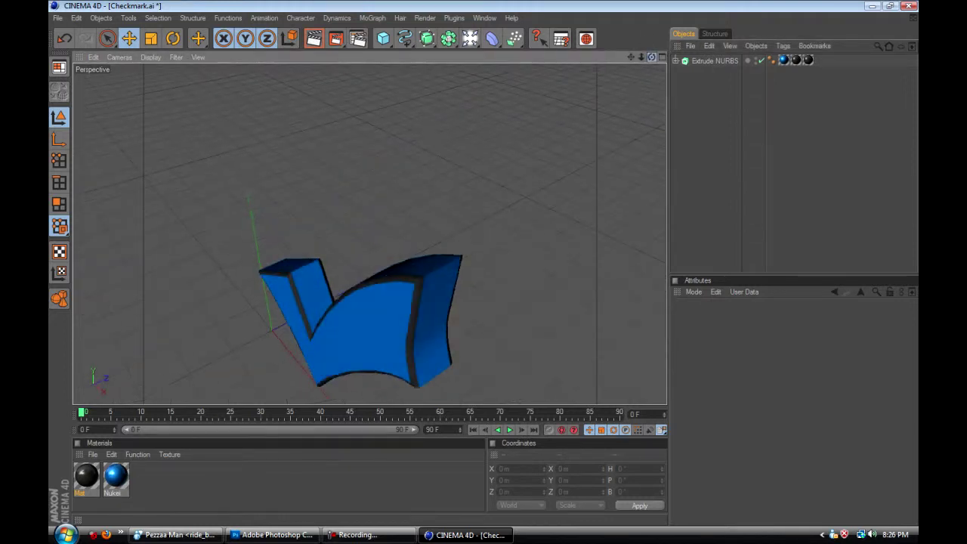
left_click(797, 59)
left_click(732, 80)
left_click_drag(652, 58, 662, 40)
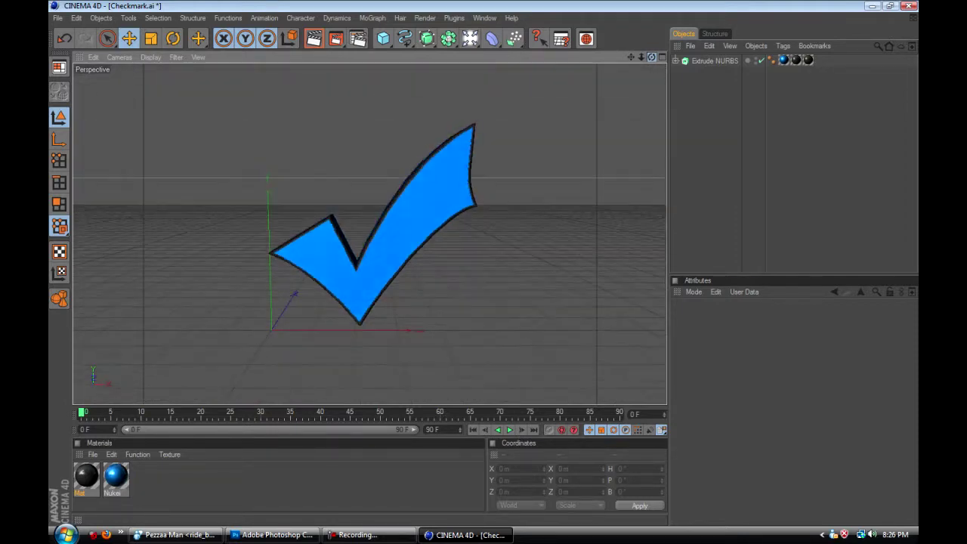
left_click(470, 38)
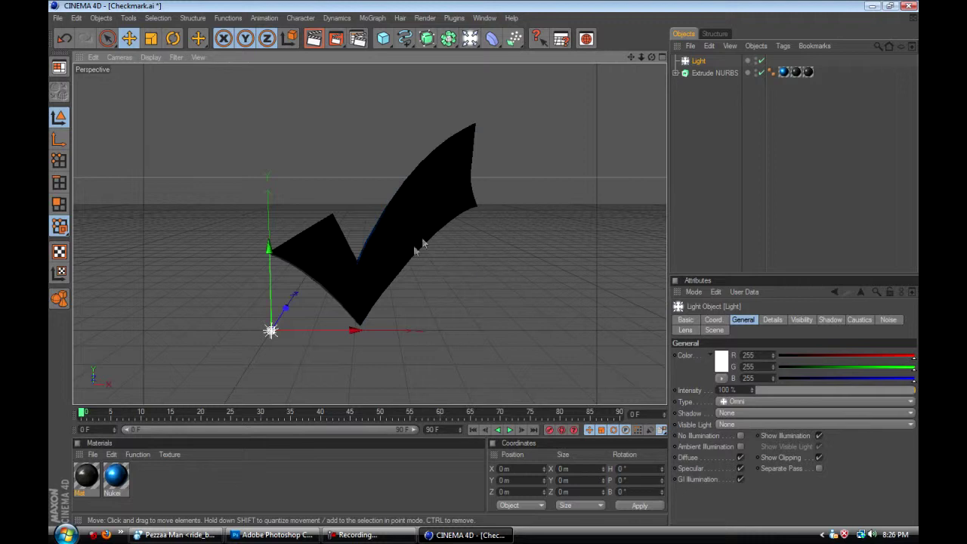
left_click_drag(285, 309, 269, 334)
scroll(536, 204, "down", 4)
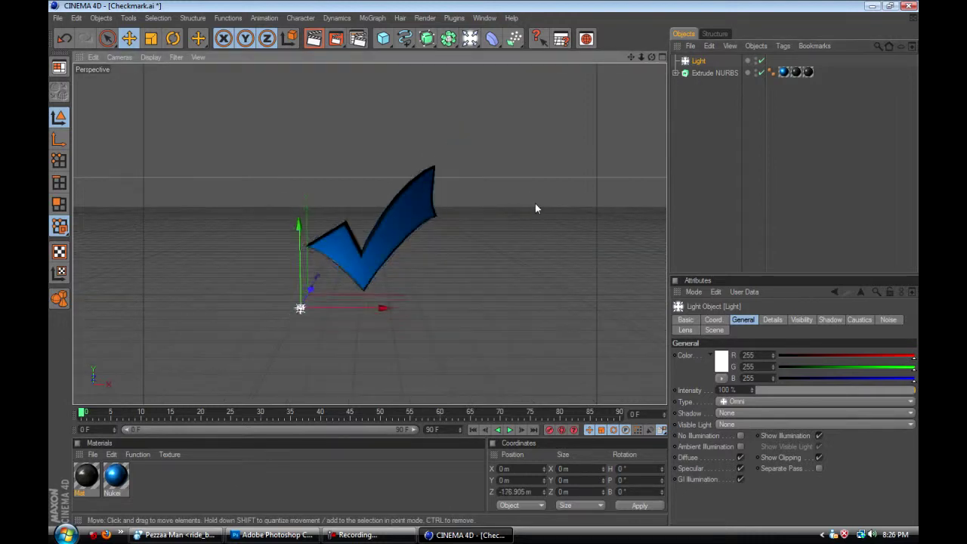
scroll(535, 209, "down", 2)
left_click_drag(332, 261, 307, 139)
Step: Render a preview of the lit checkmark in the viewport, and frame the checkmark larger from a slightly raised angle
left_click(314, 40)
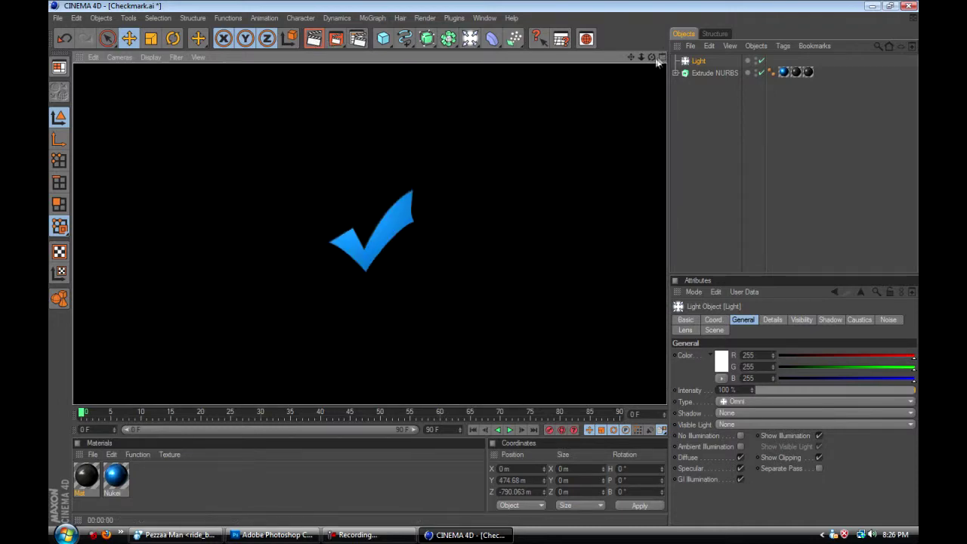
left_click_drag(653, 58, 662, 89)
scroll(534, 202, "up", 4)
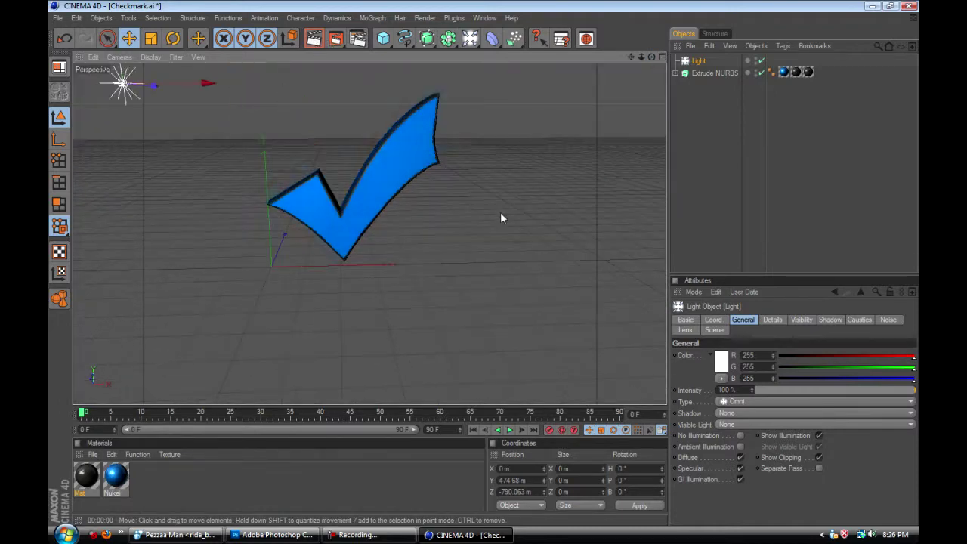
scroll(500, 213, "up", 2)
left_click_drag(631, 58, 655, 110)
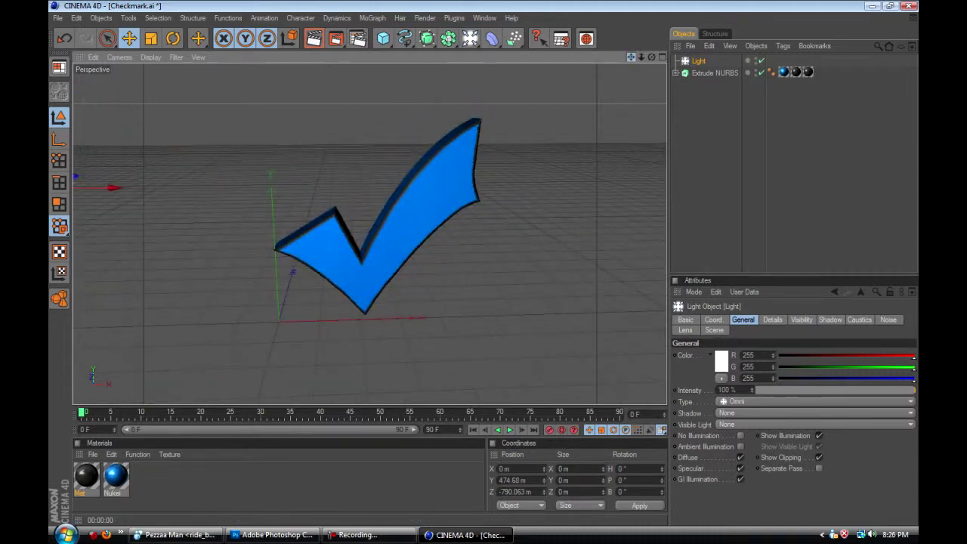
Step: Set the render output size to 1280 x 720 pixels in the render settings
left_click(358, 39)
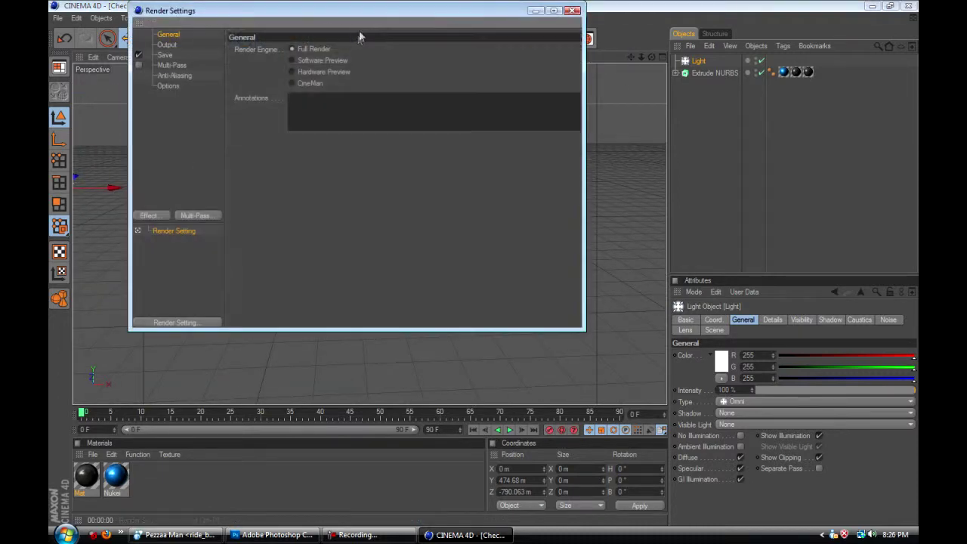
left_click(574, 10)
left_click(425, 17)
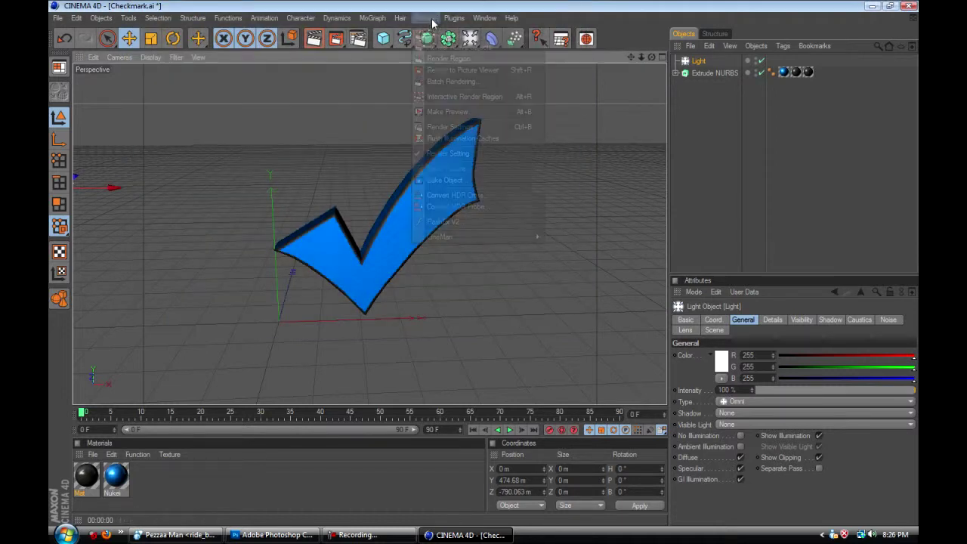
left_click(481, 127)
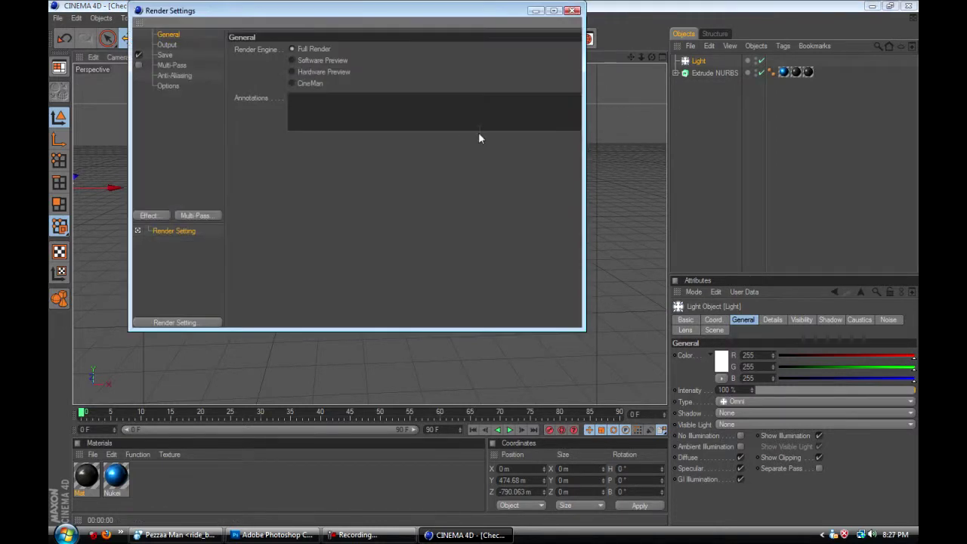
left_click(168, 44)
type("1280")
key("Return")
key("Tab")
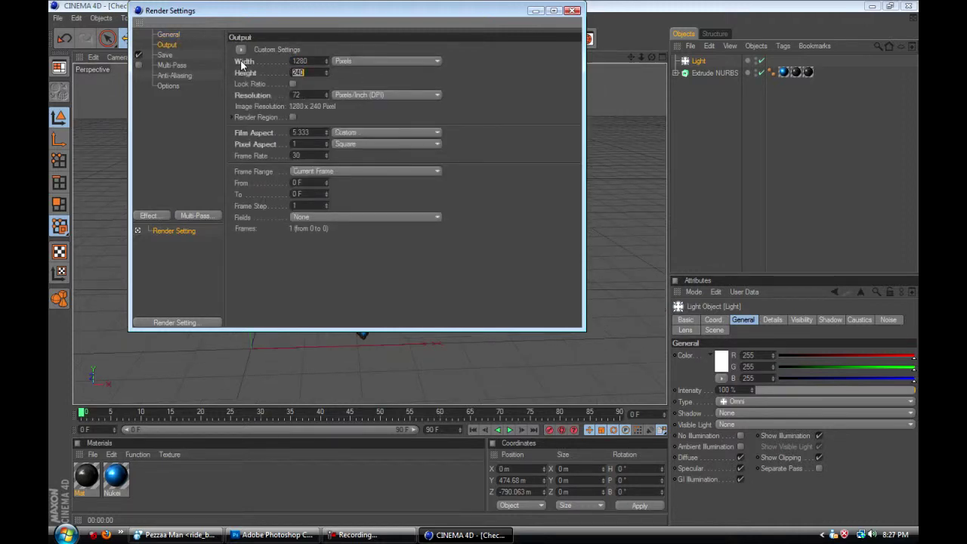
type("720")
key("Return")
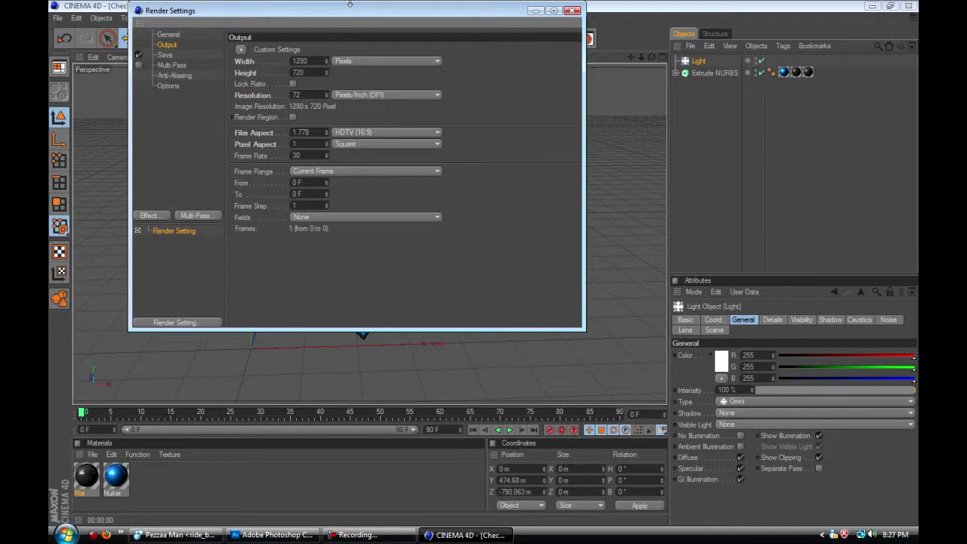
Step: Set the saved render's format to PNG and enable its alpha channel
left_click(164, 55)
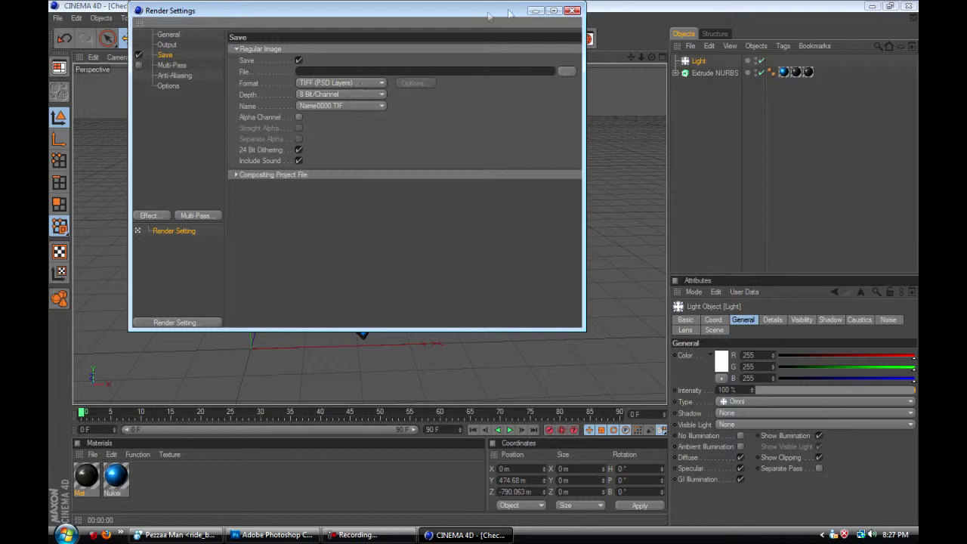
left_click(363, 83)
left_click(339, 86)
left_click(339, 86)
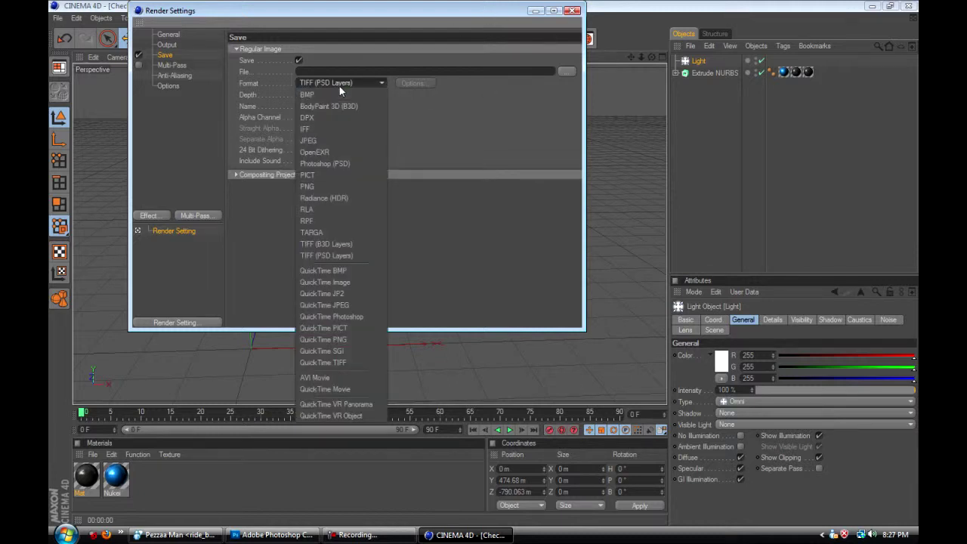
left_click(334, 189)
left_click(300, 118)
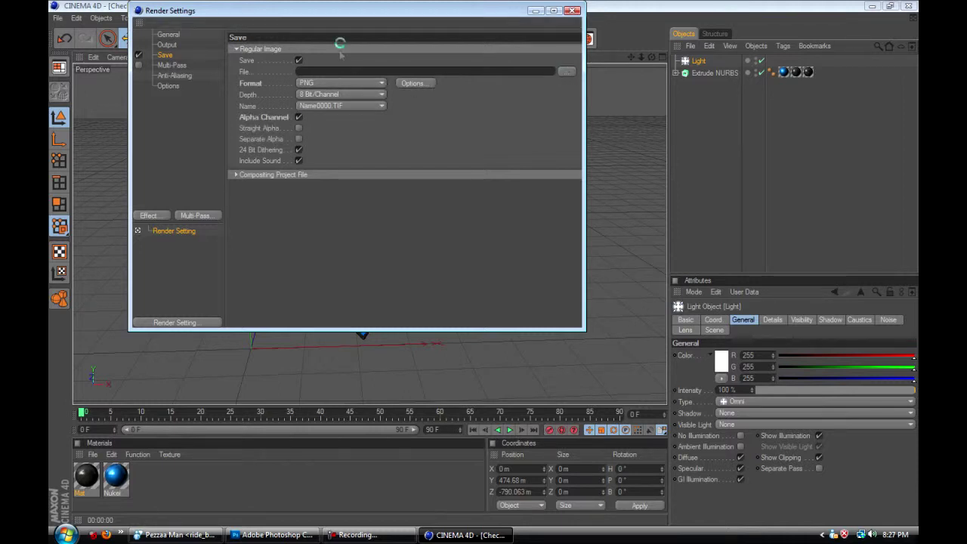
Step: Set the render's output file to Cheackmark on the Desktop and close the render settings
type("Cheackmark")
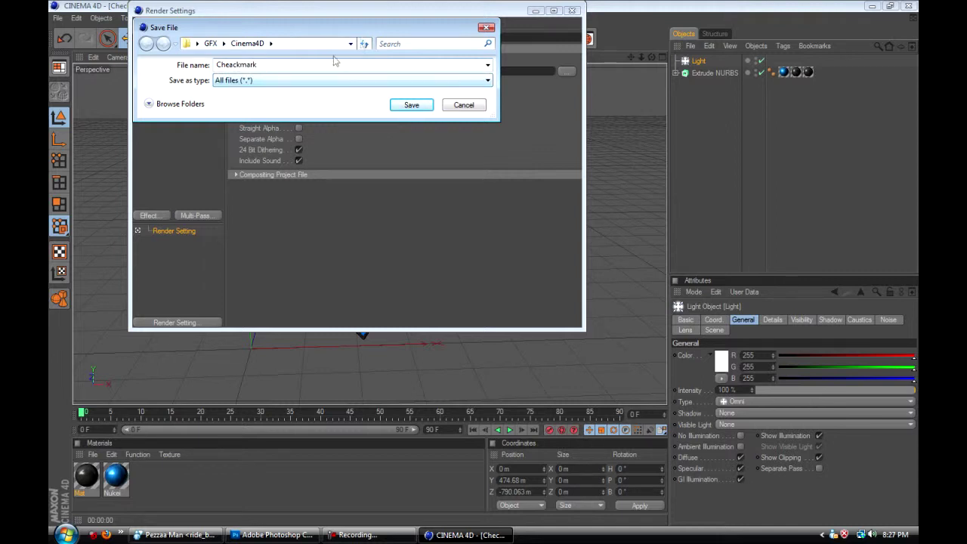
left_click(205, 46)
left_click(199, 45)
left_click(214, 59)
left_click(224, 45)
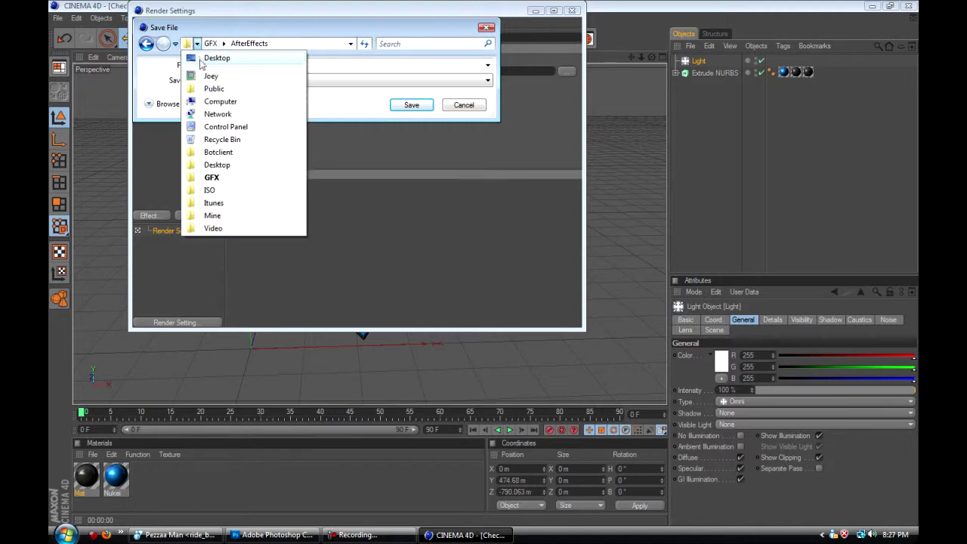
left_click(217, 58)
left_click(414, 106)
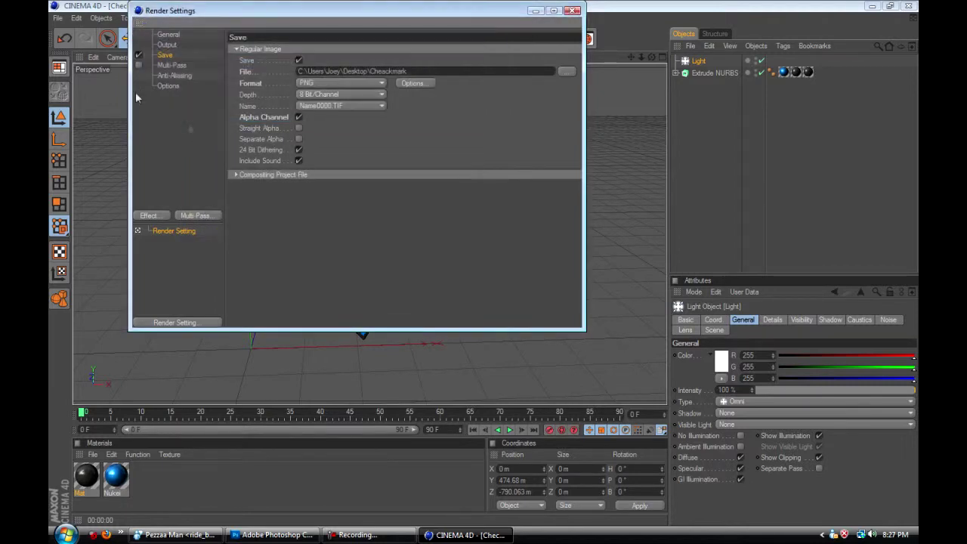
left_click(575, 11)
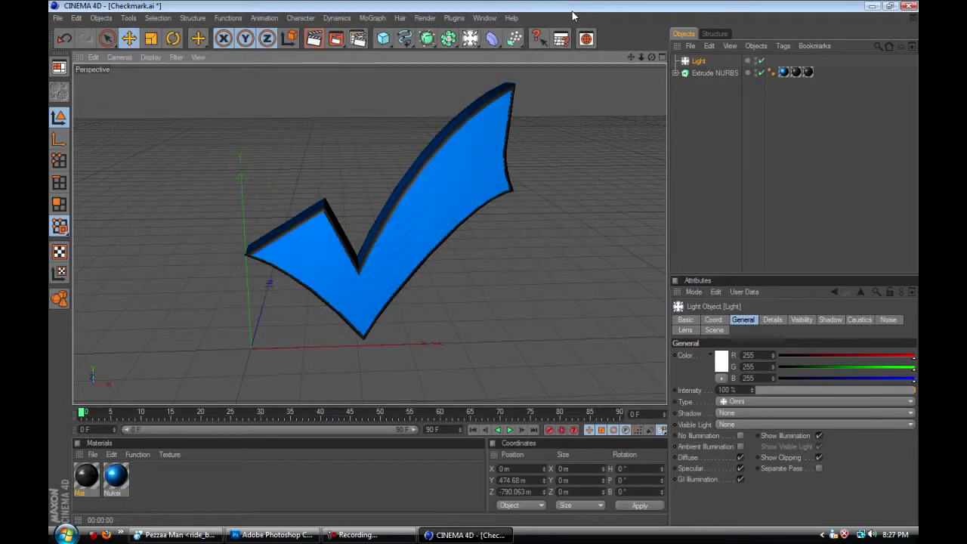
Step: Add a second omni light raised above the checkmark to about Y 1275 m, previewing the render before and after
left_click(315, 38)
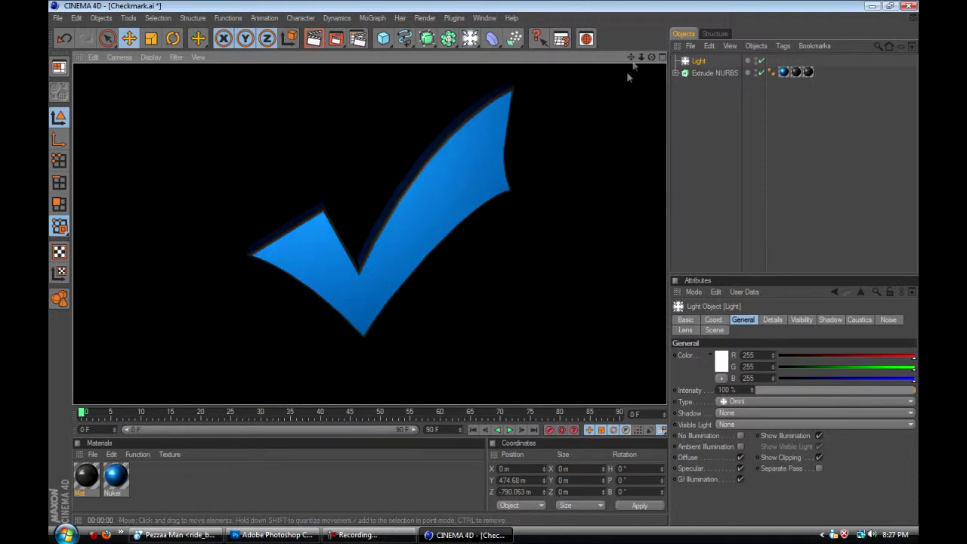
left_click(471, 38)
left_click_drag(251, 336, 235, 57)
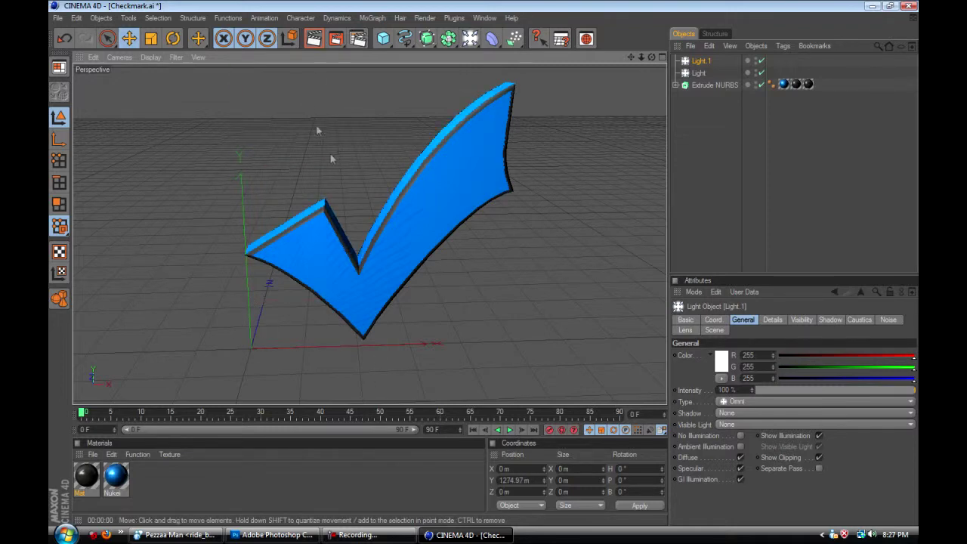
left_click(314, 38)
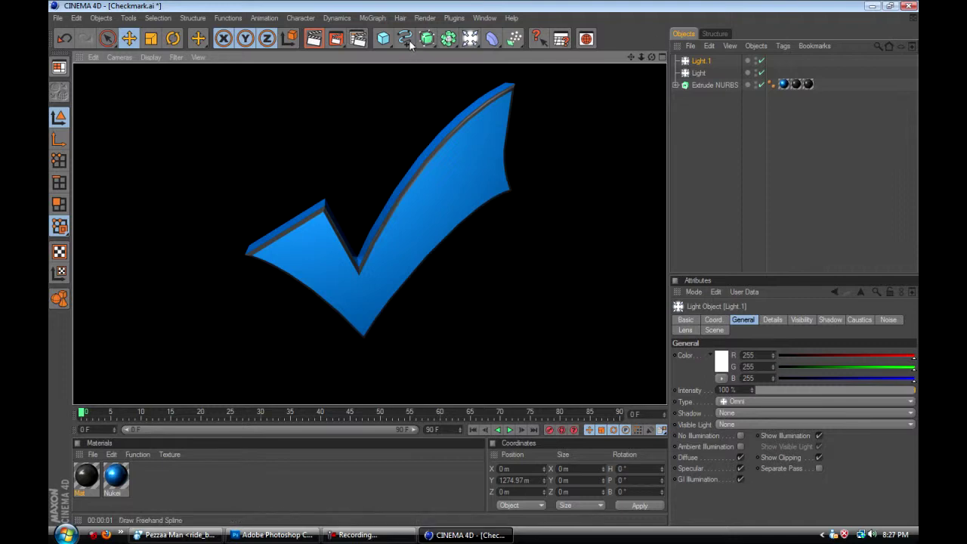
Step: Render the checkmark to the Picture Viewer so the PNG is saved, and close the viewer
left_click(337, 43)
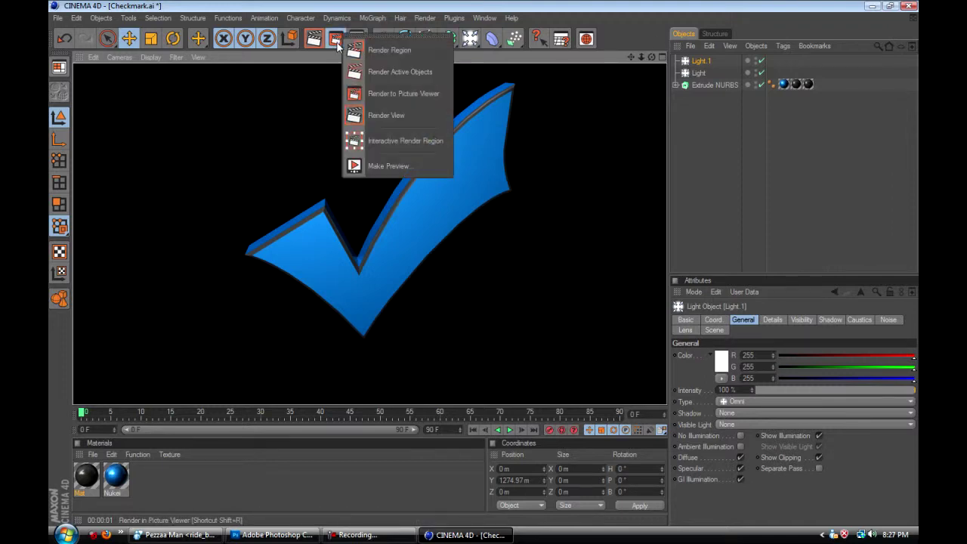
left_click(425, 17)
mouse_move(479, 18)
mouse_move(425, 18)
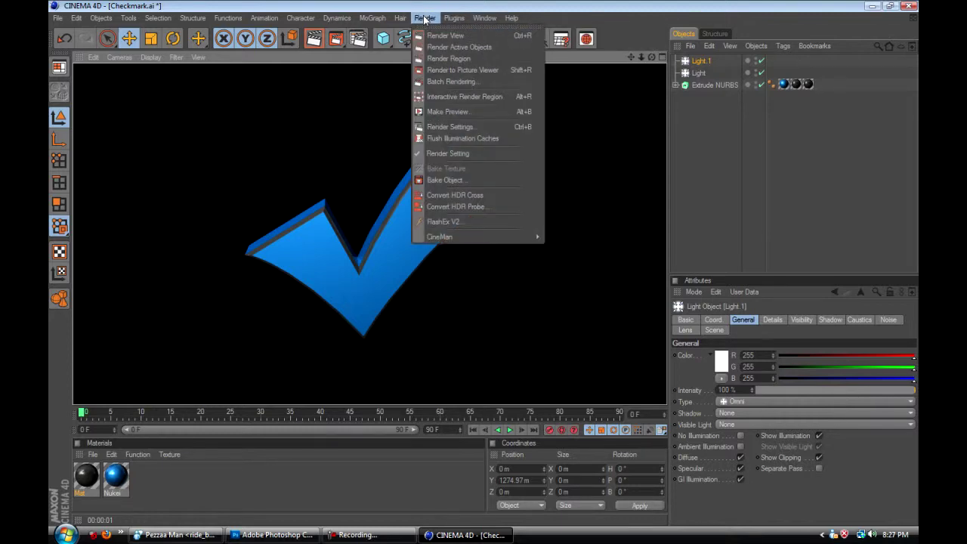
left_click(501, 69)
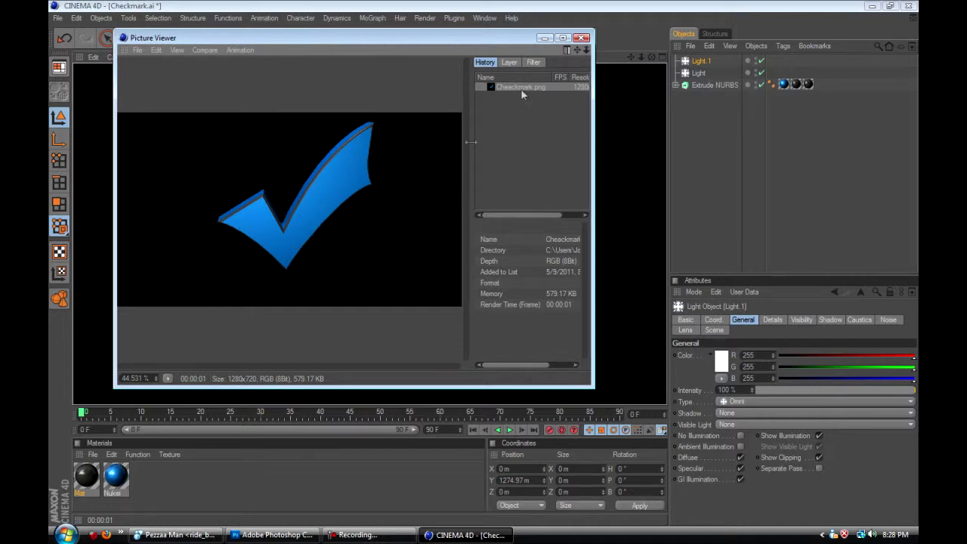
left_click(582, 38)
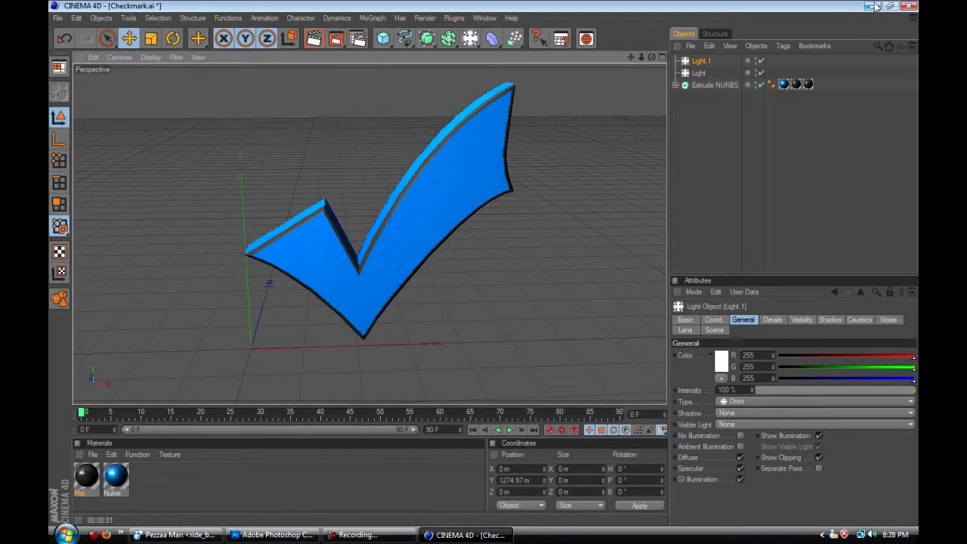
Step: Open the rendered Cheackmark.png from the desktop in Photoshop and reposition the checkmark on the canvas
left_click(873, 6)
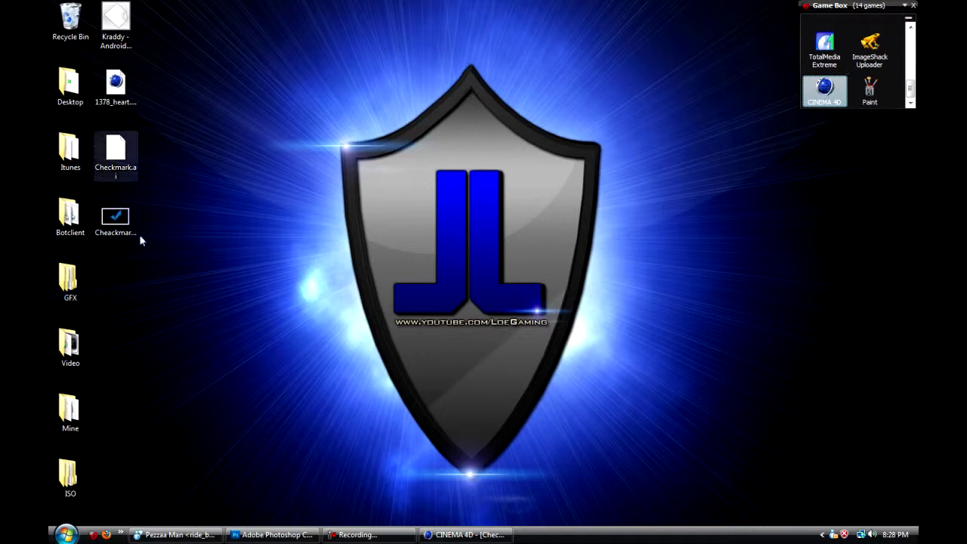
left_click(130, 226)
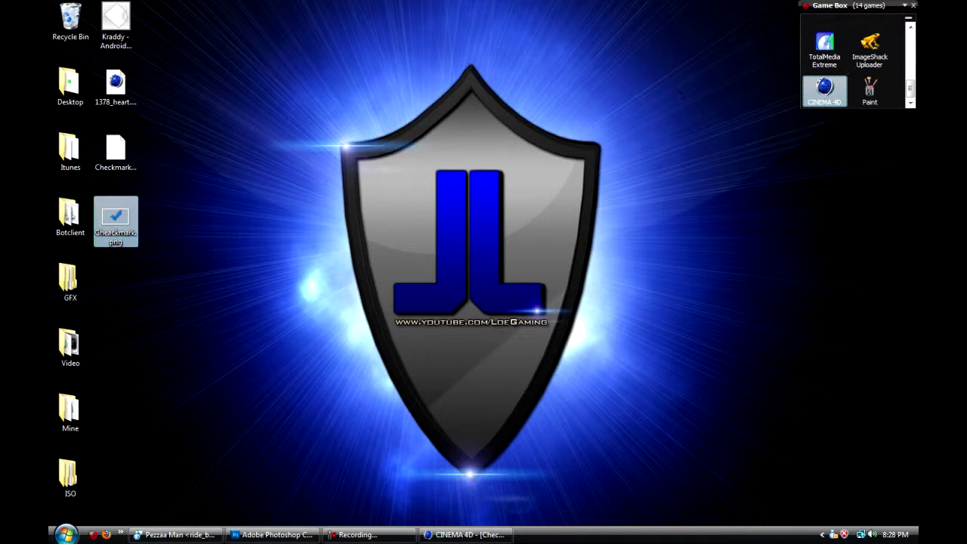
left_click_drag(114, 222, 219, 168)
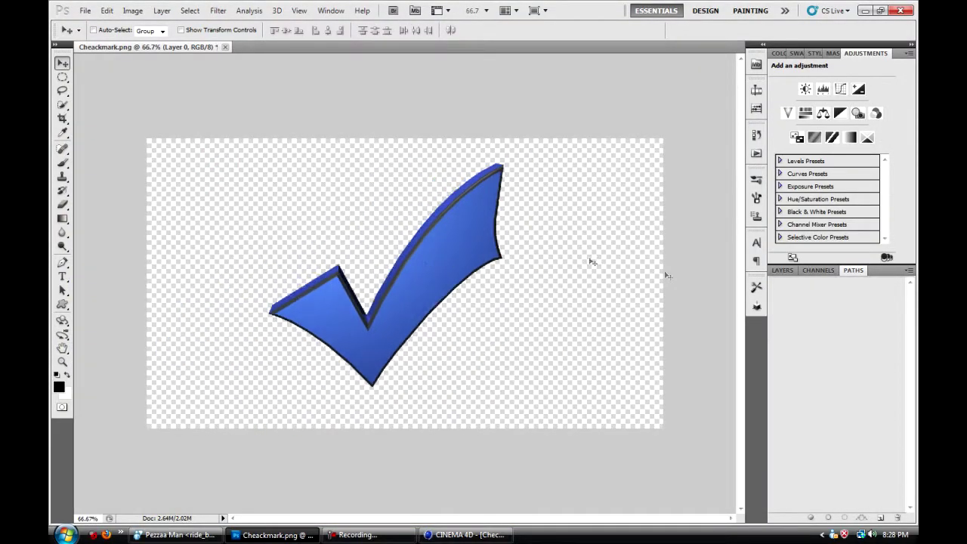
left_click_drag(452, 261, 370, 304)
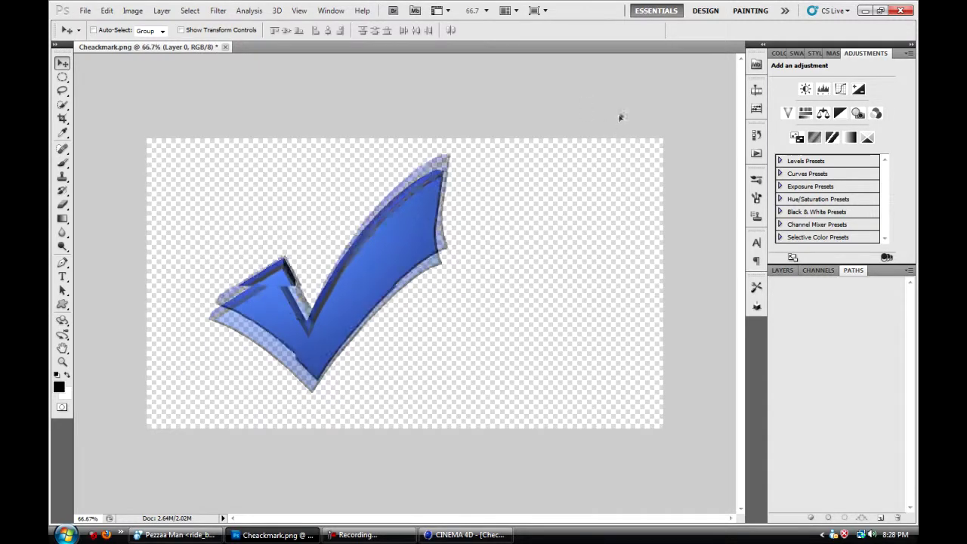
left_click(62, 305)
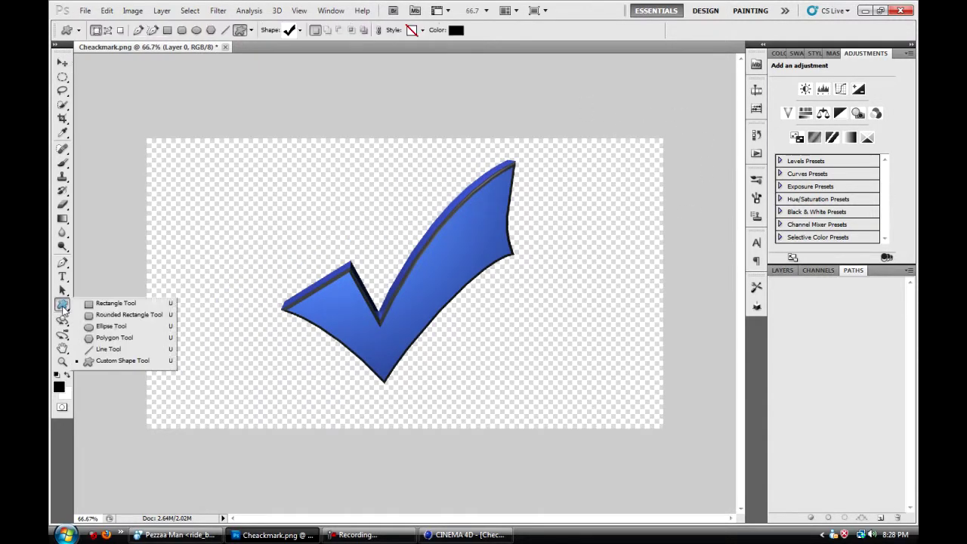
left_click(139, 362)
left_click_drag(201, 181, 536, 356)
key("ctrl+z")
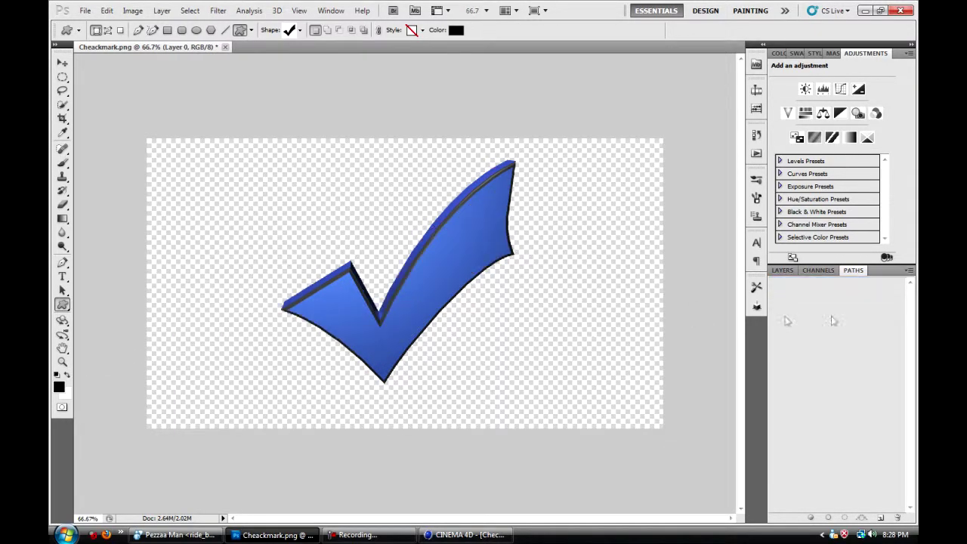
left_click(882, 518)
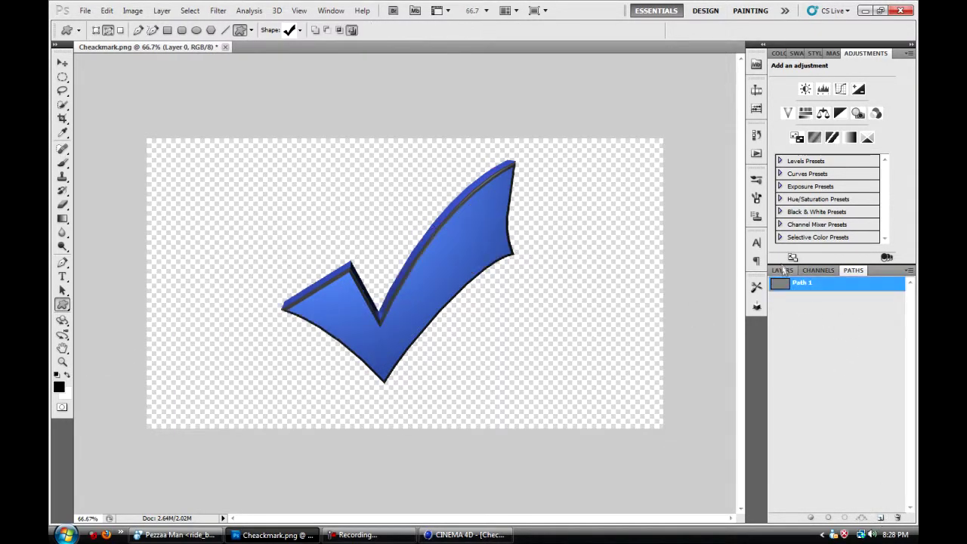
key("ctrl+z")
Step: Try drawing a custom shape on a new layer over the checkmark, move it, and delete it
left_click(787, 271)
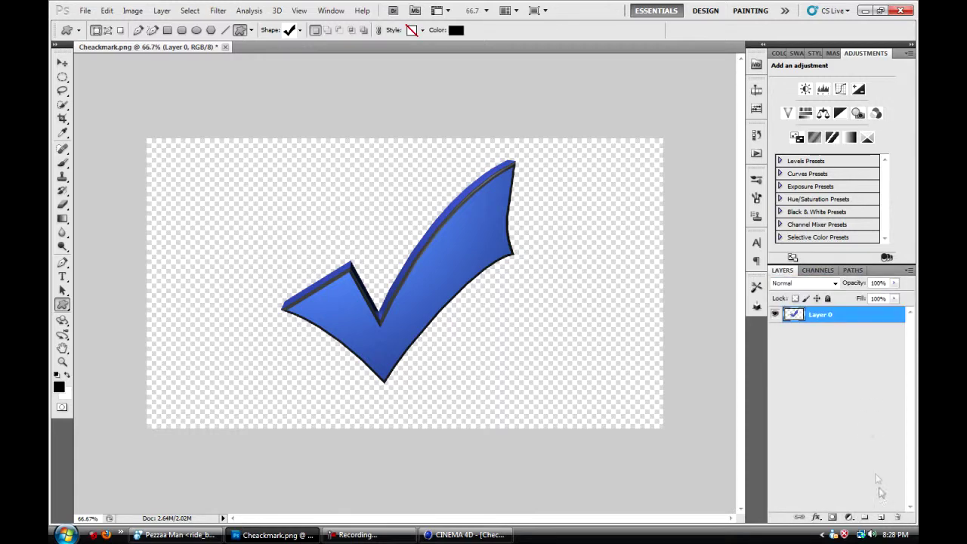
left_click(881, 519)
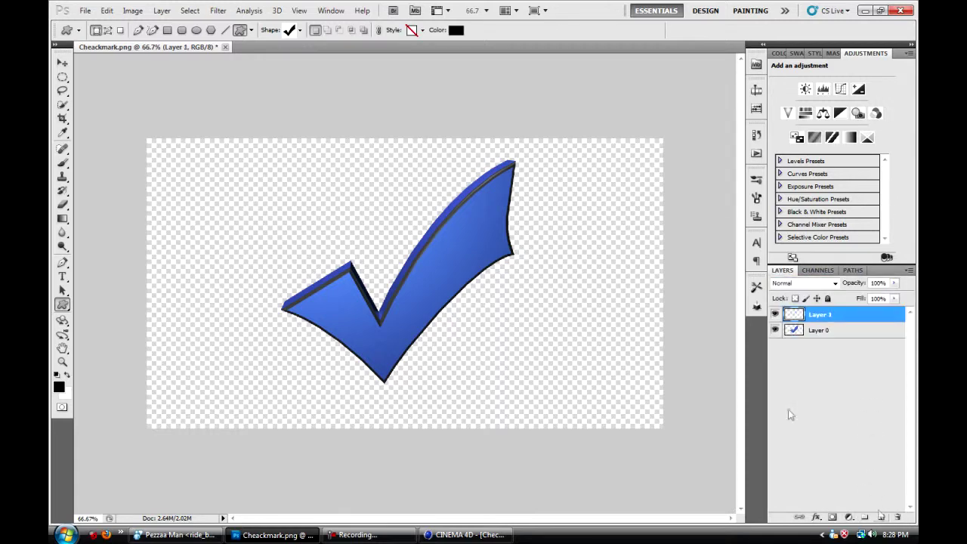
left_click(300, 30)
left_click(305, 58)
left_click(227, 230)
left_click_drag(214, 176, 641, 374)
left_click(63, 63)
left_click_drag(505, 287, 418, 271)
key("Delete")
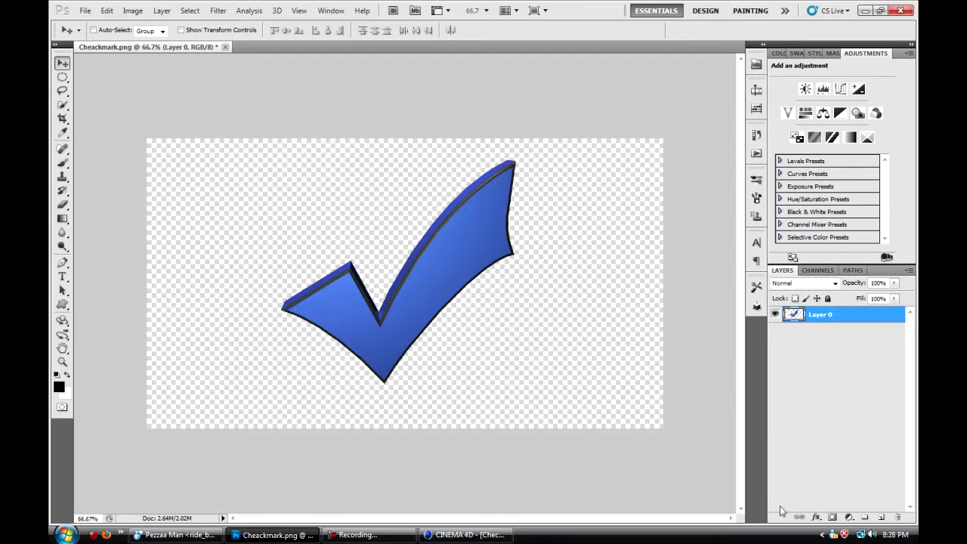